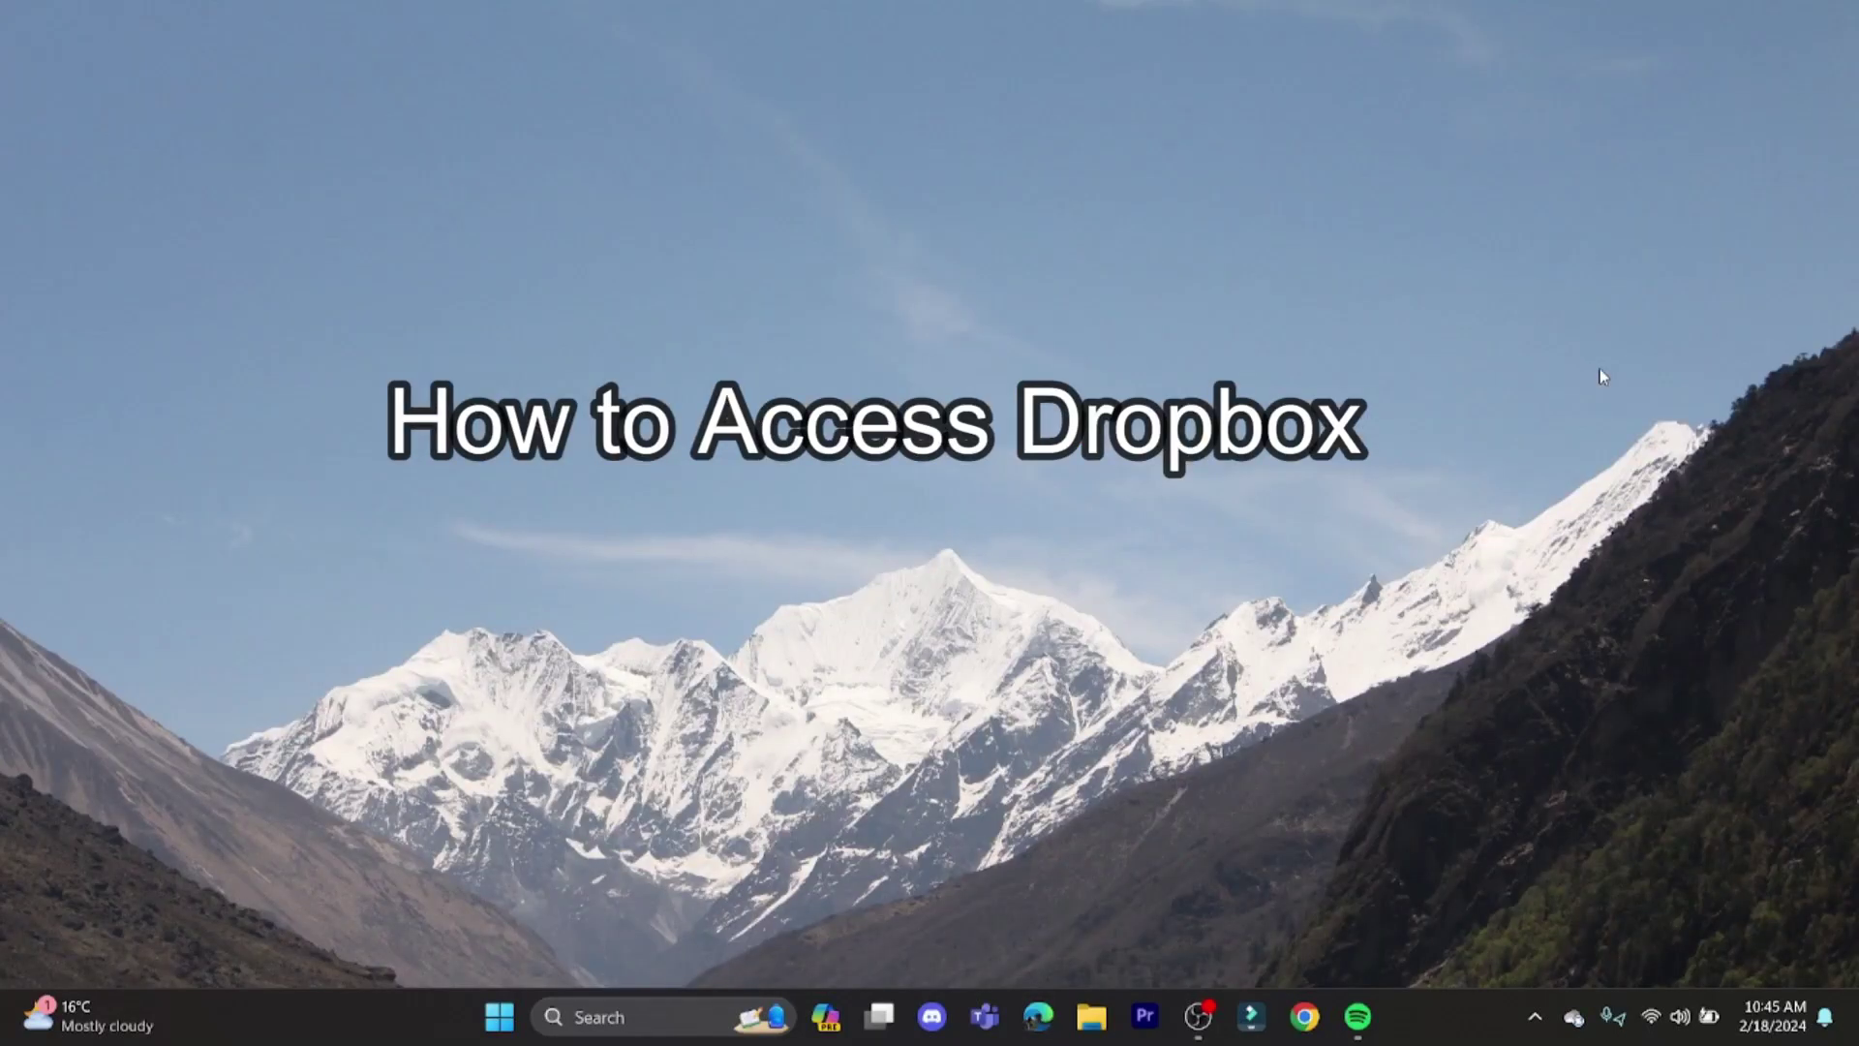
Refresh the desktop, then run an Edge web search for 'dropbox'
{"action": "left_click", "coordinate": [1764, 614]}
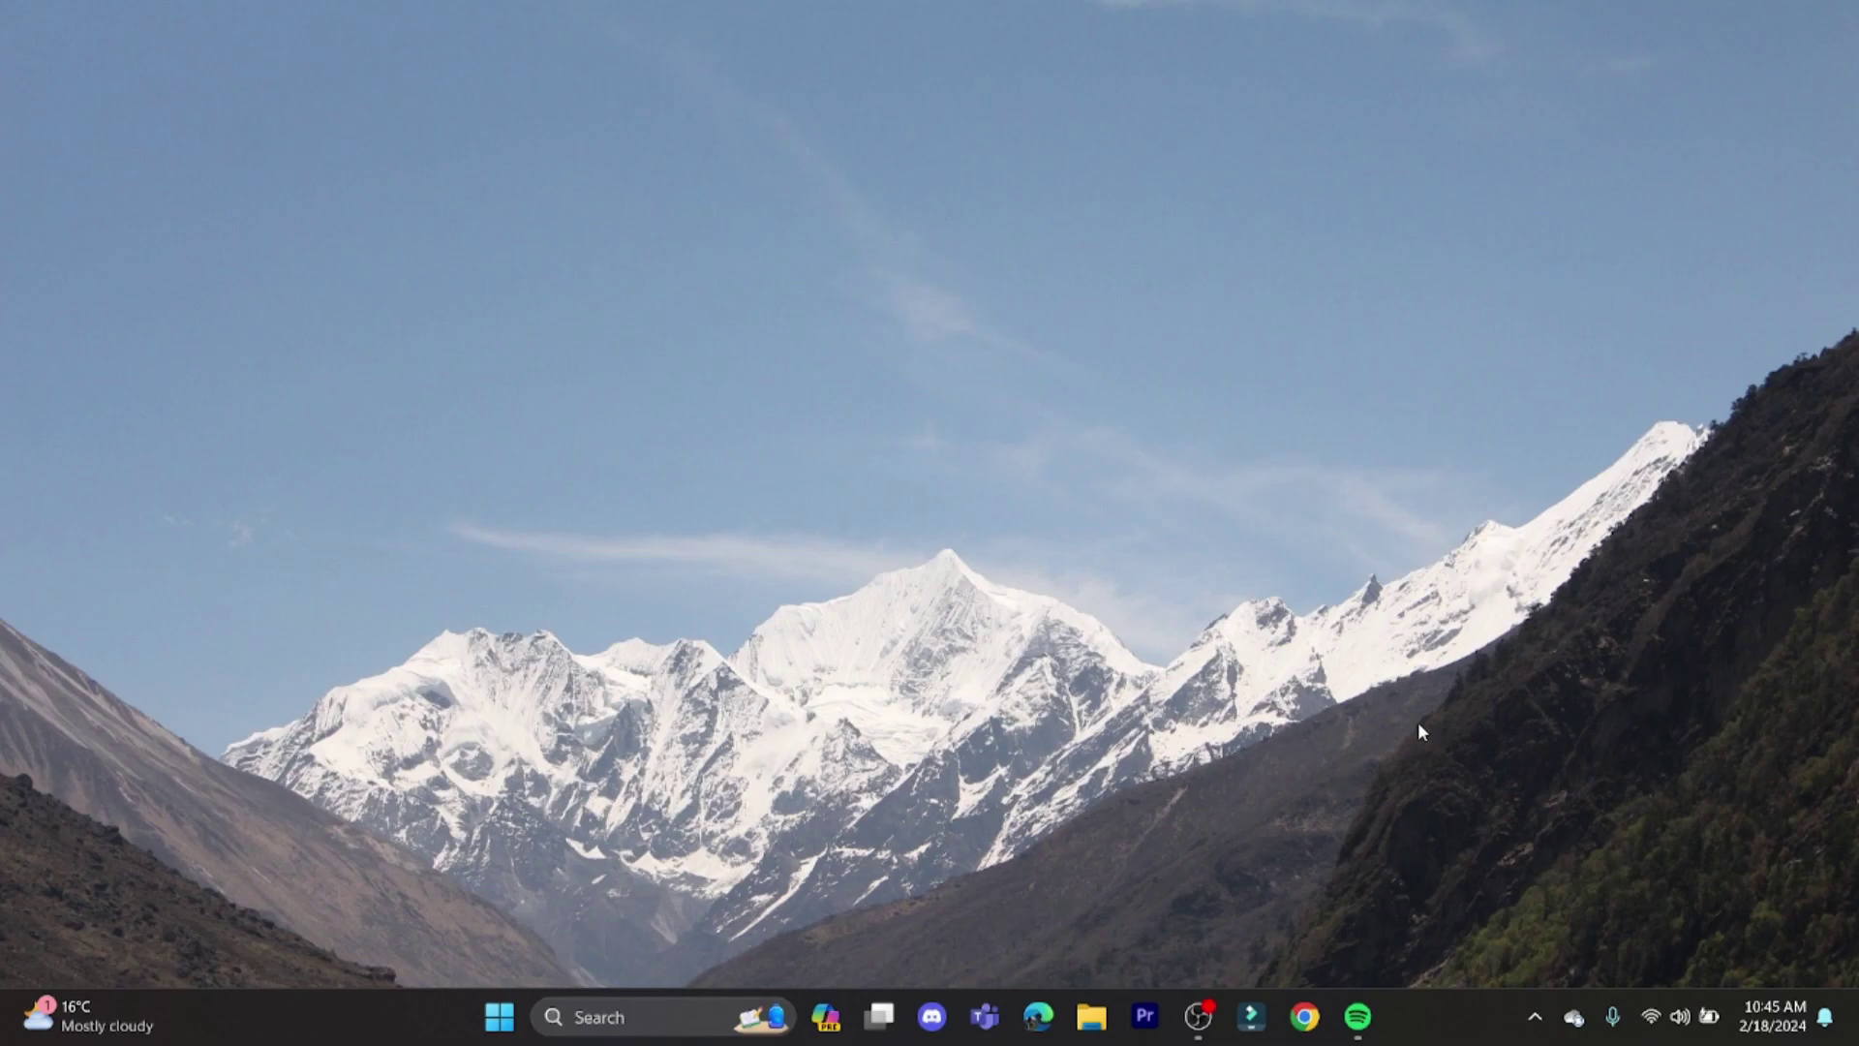
{"action": "right_click", "coordinate": [1458, 592]}
{"action": "left_click", "coordinate": [1502, 383]}
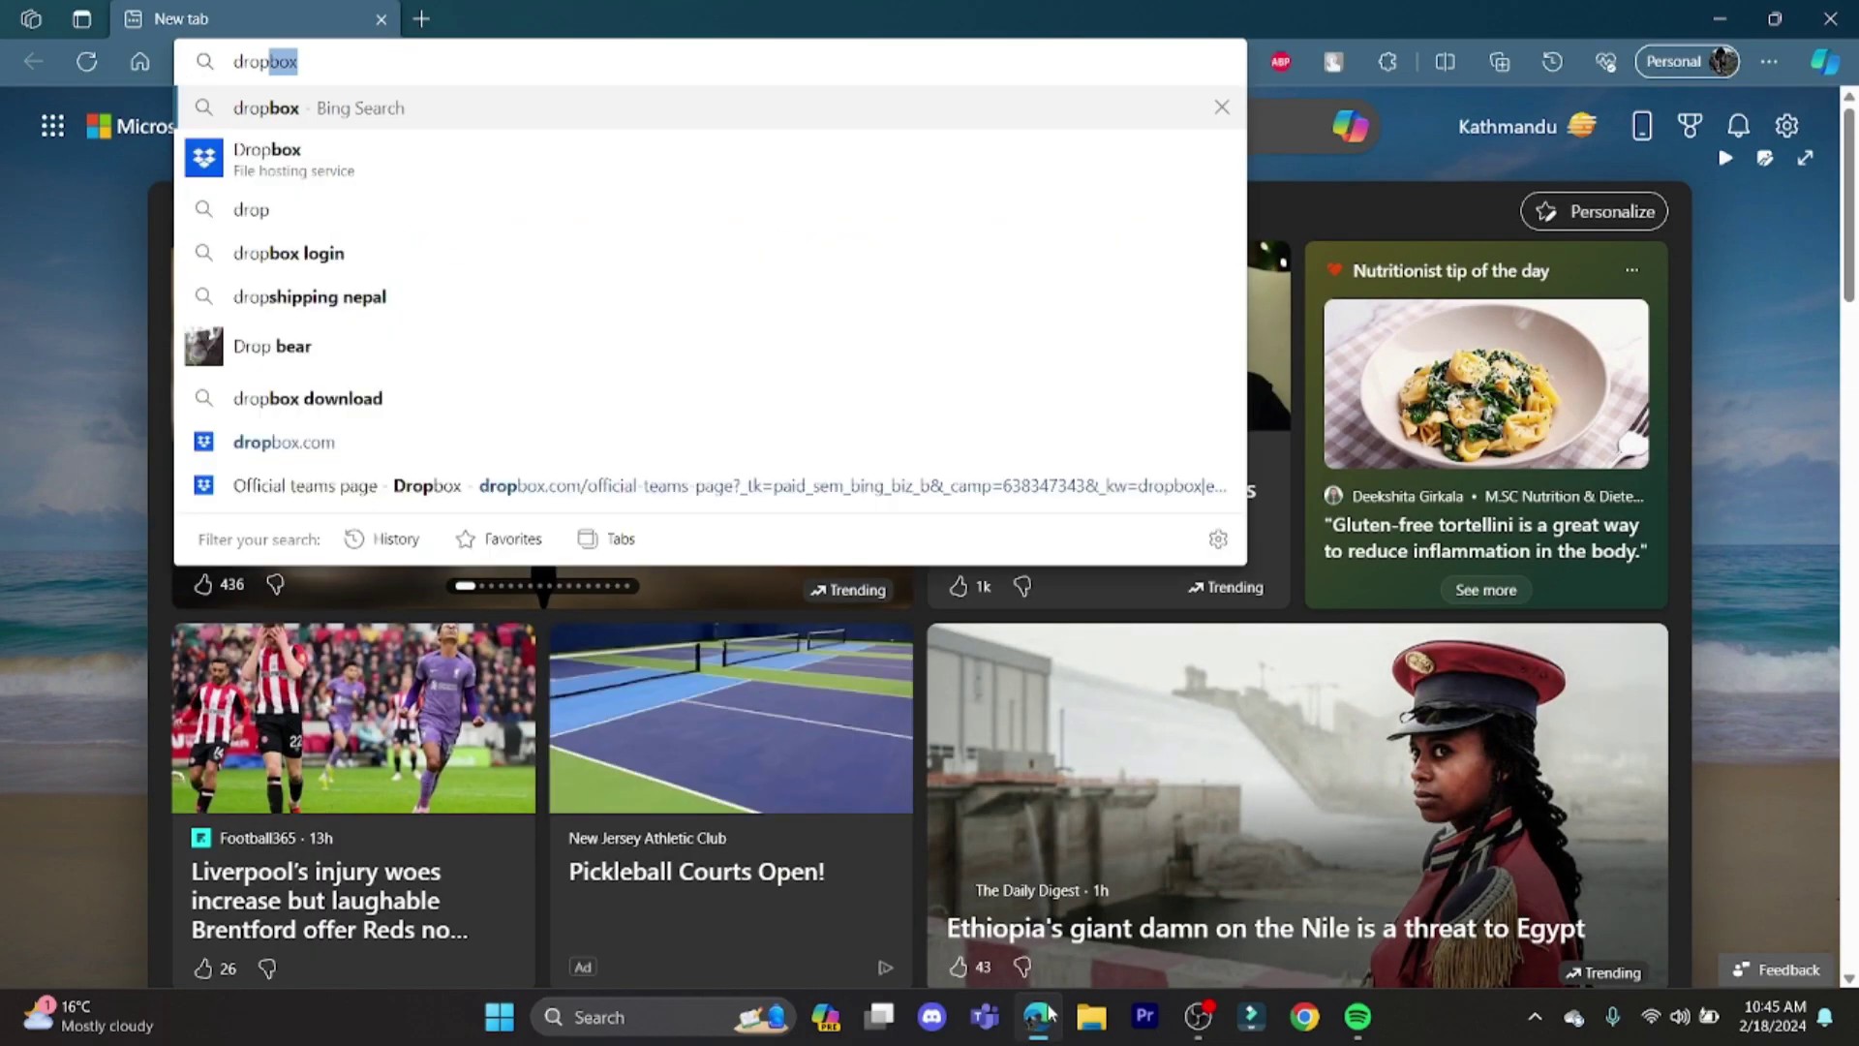
{"action": "key", "text": "Return"}
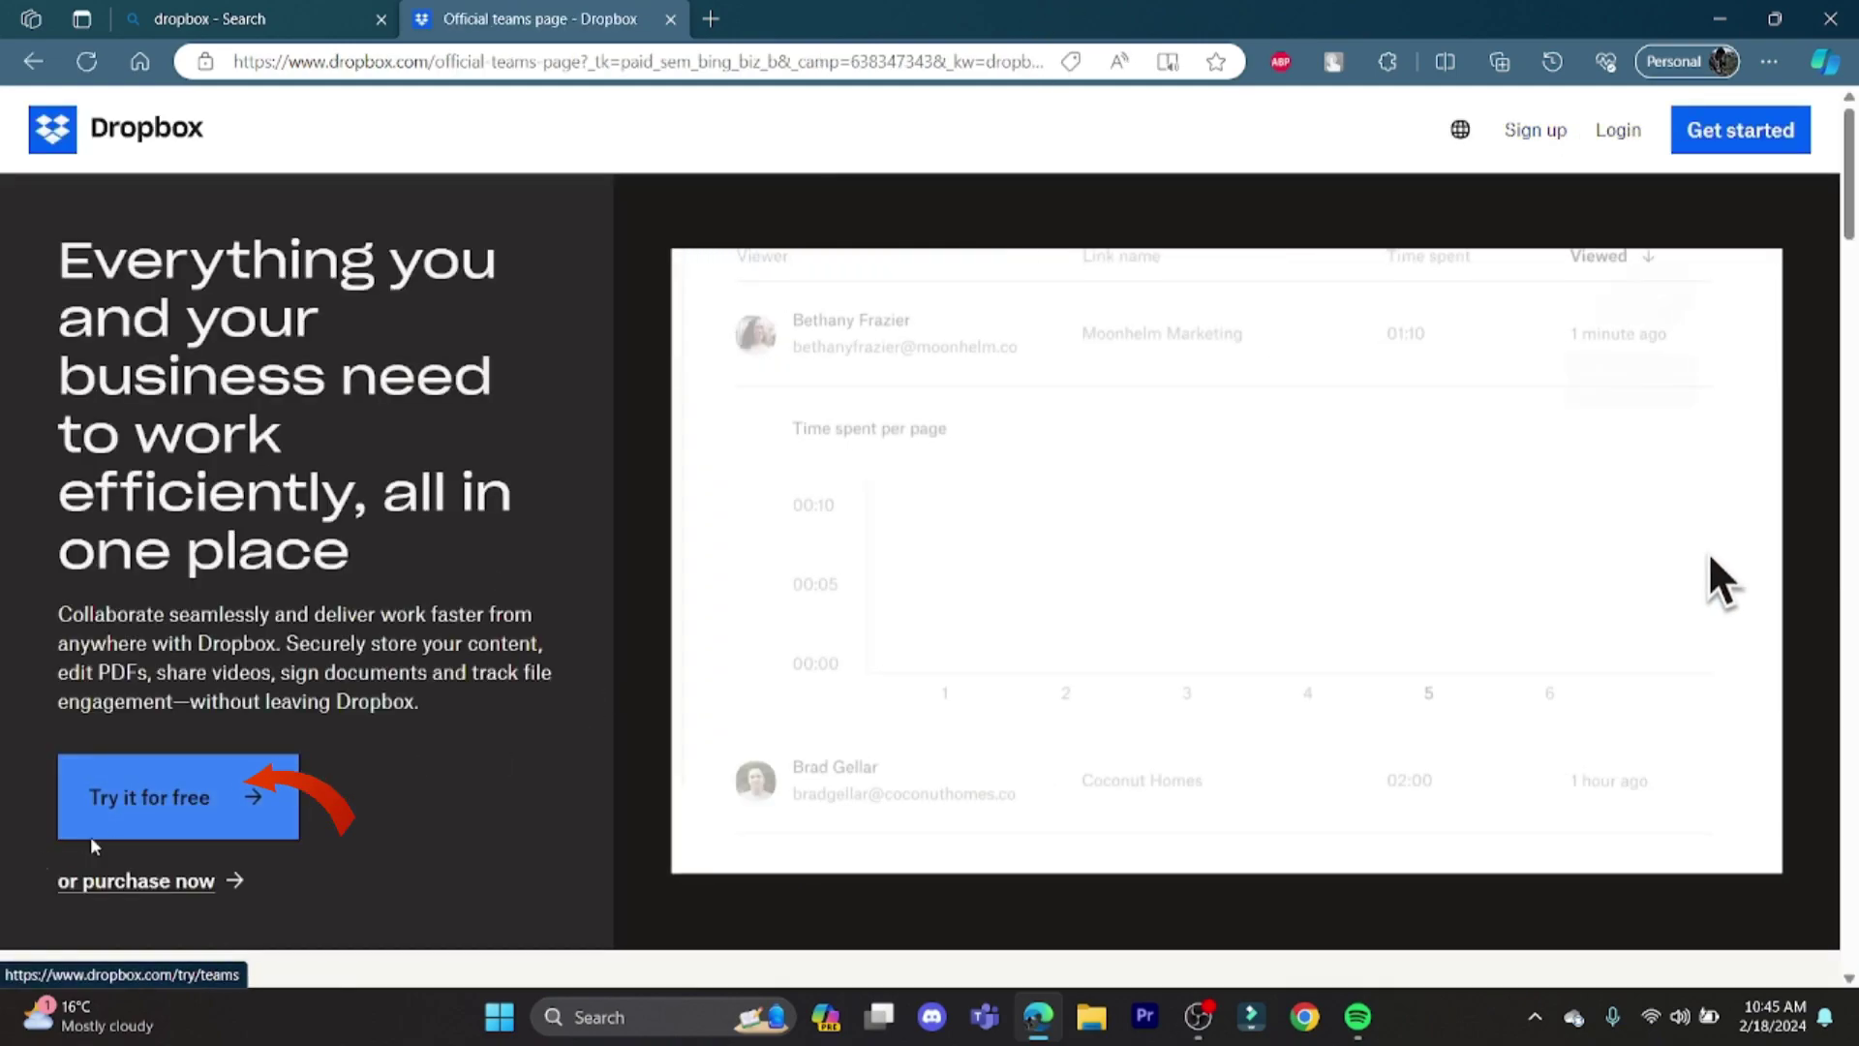
Open Dropbox's 'Try it for free' trial page
{"action": "left_click", "coordinate": [112, 821]}
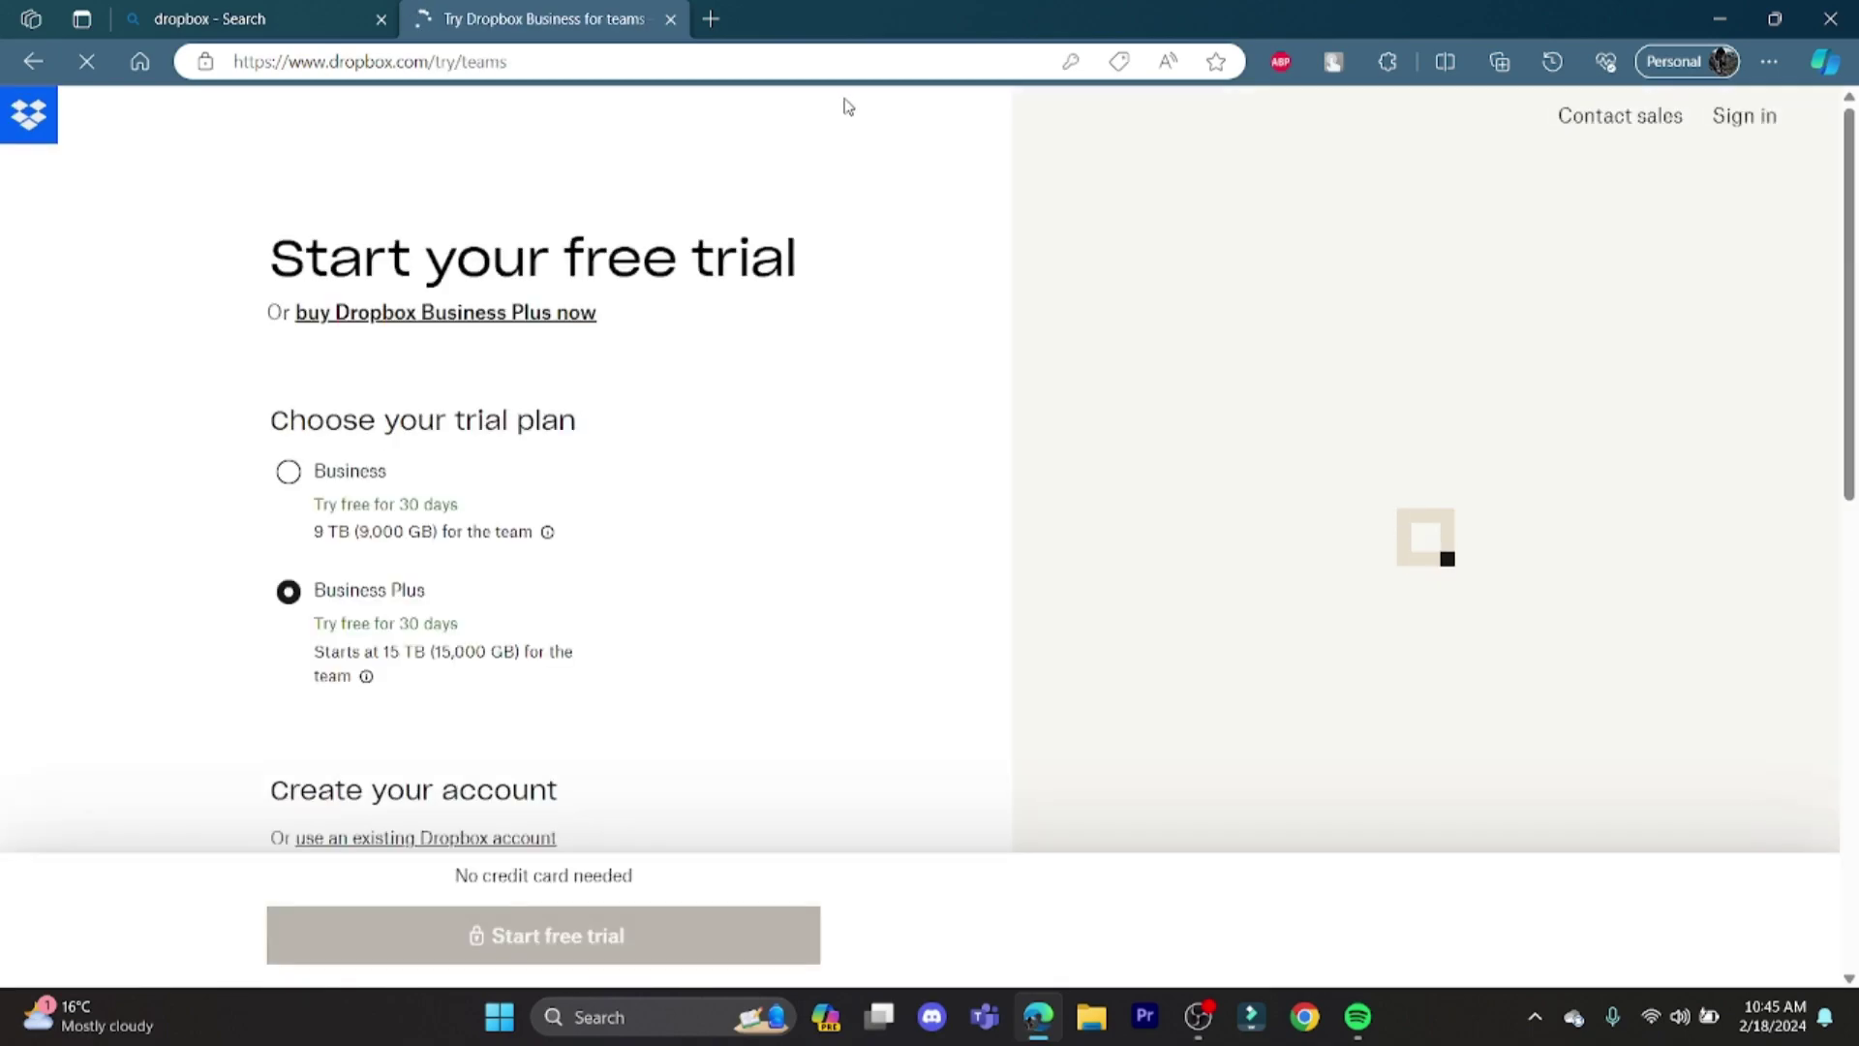
{"action": "scroll", "coordinate": [403, 495], "scroll_direction": "down", "scroll_amount": 2}
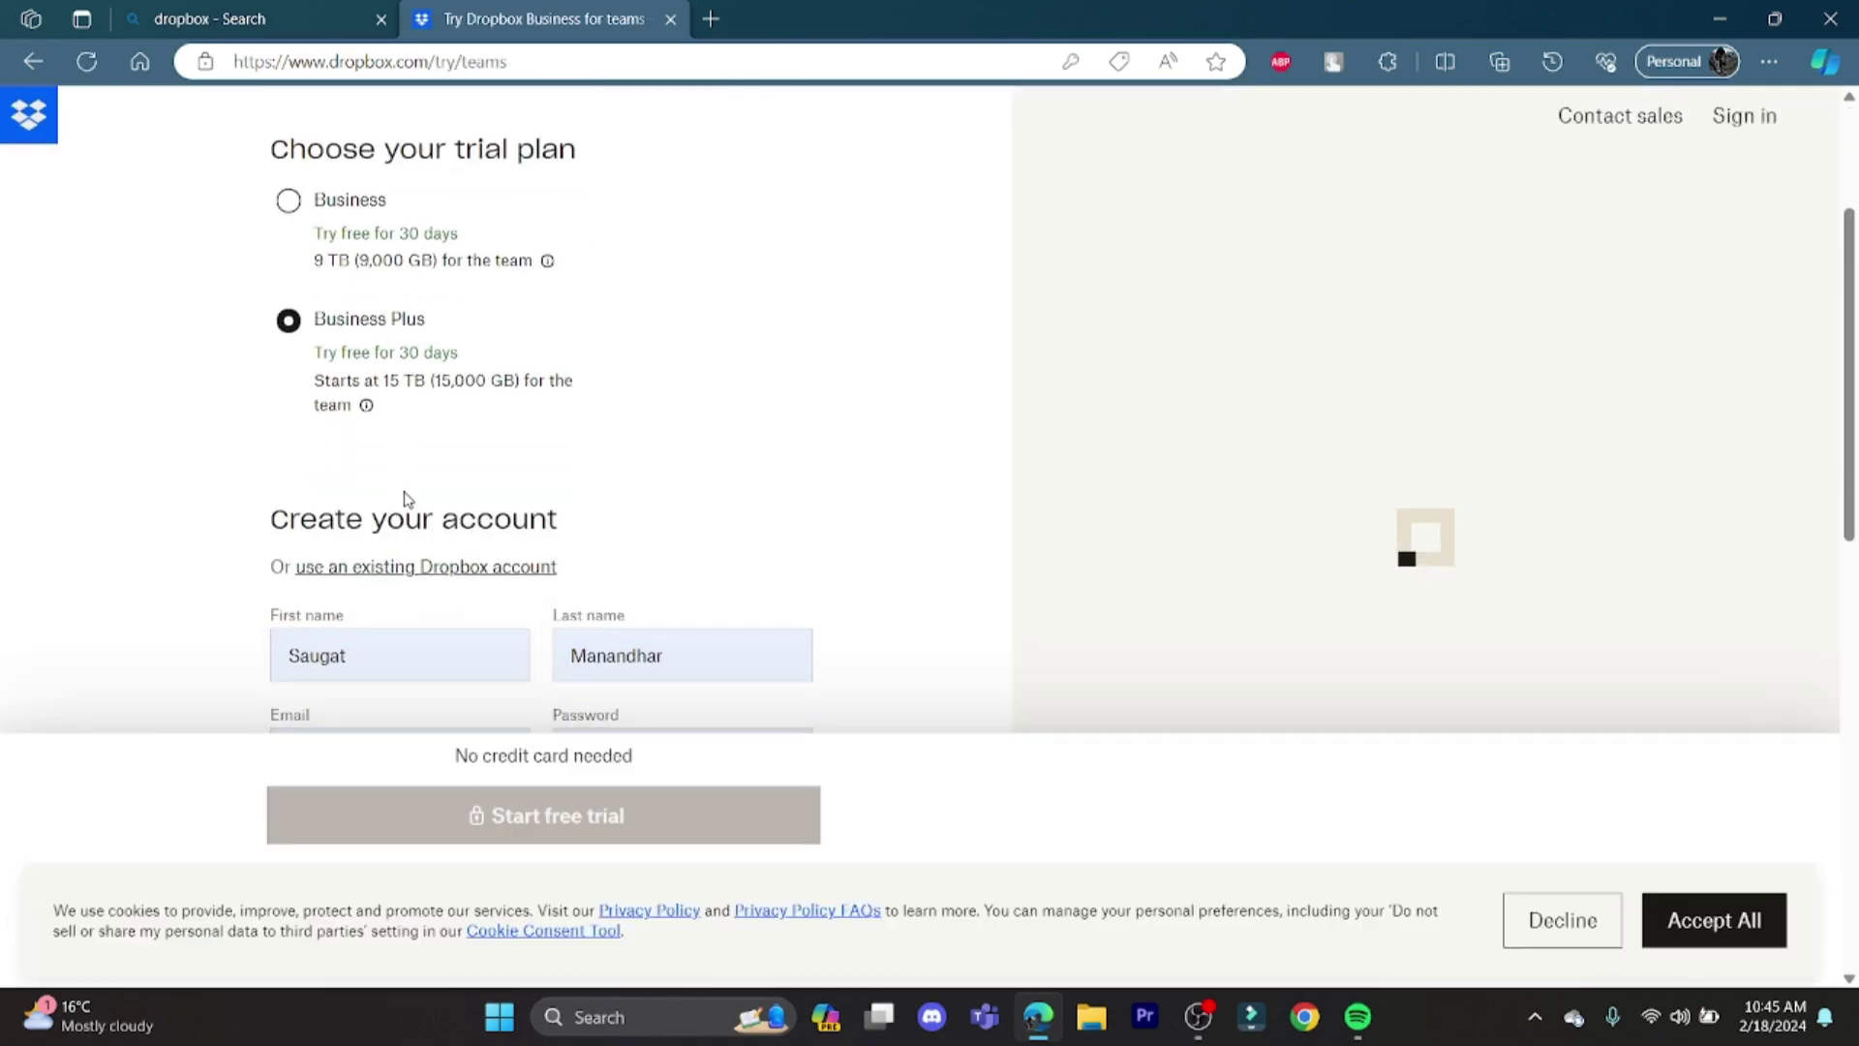
{"action": "scroll", "coordinate": [490, 528], "scroll_direction": "down", "scroll_amount": 4}
{"action": "scroll", "coordinate": [690, 535], "scroll_direction": "up", "scroll_amount": 5}
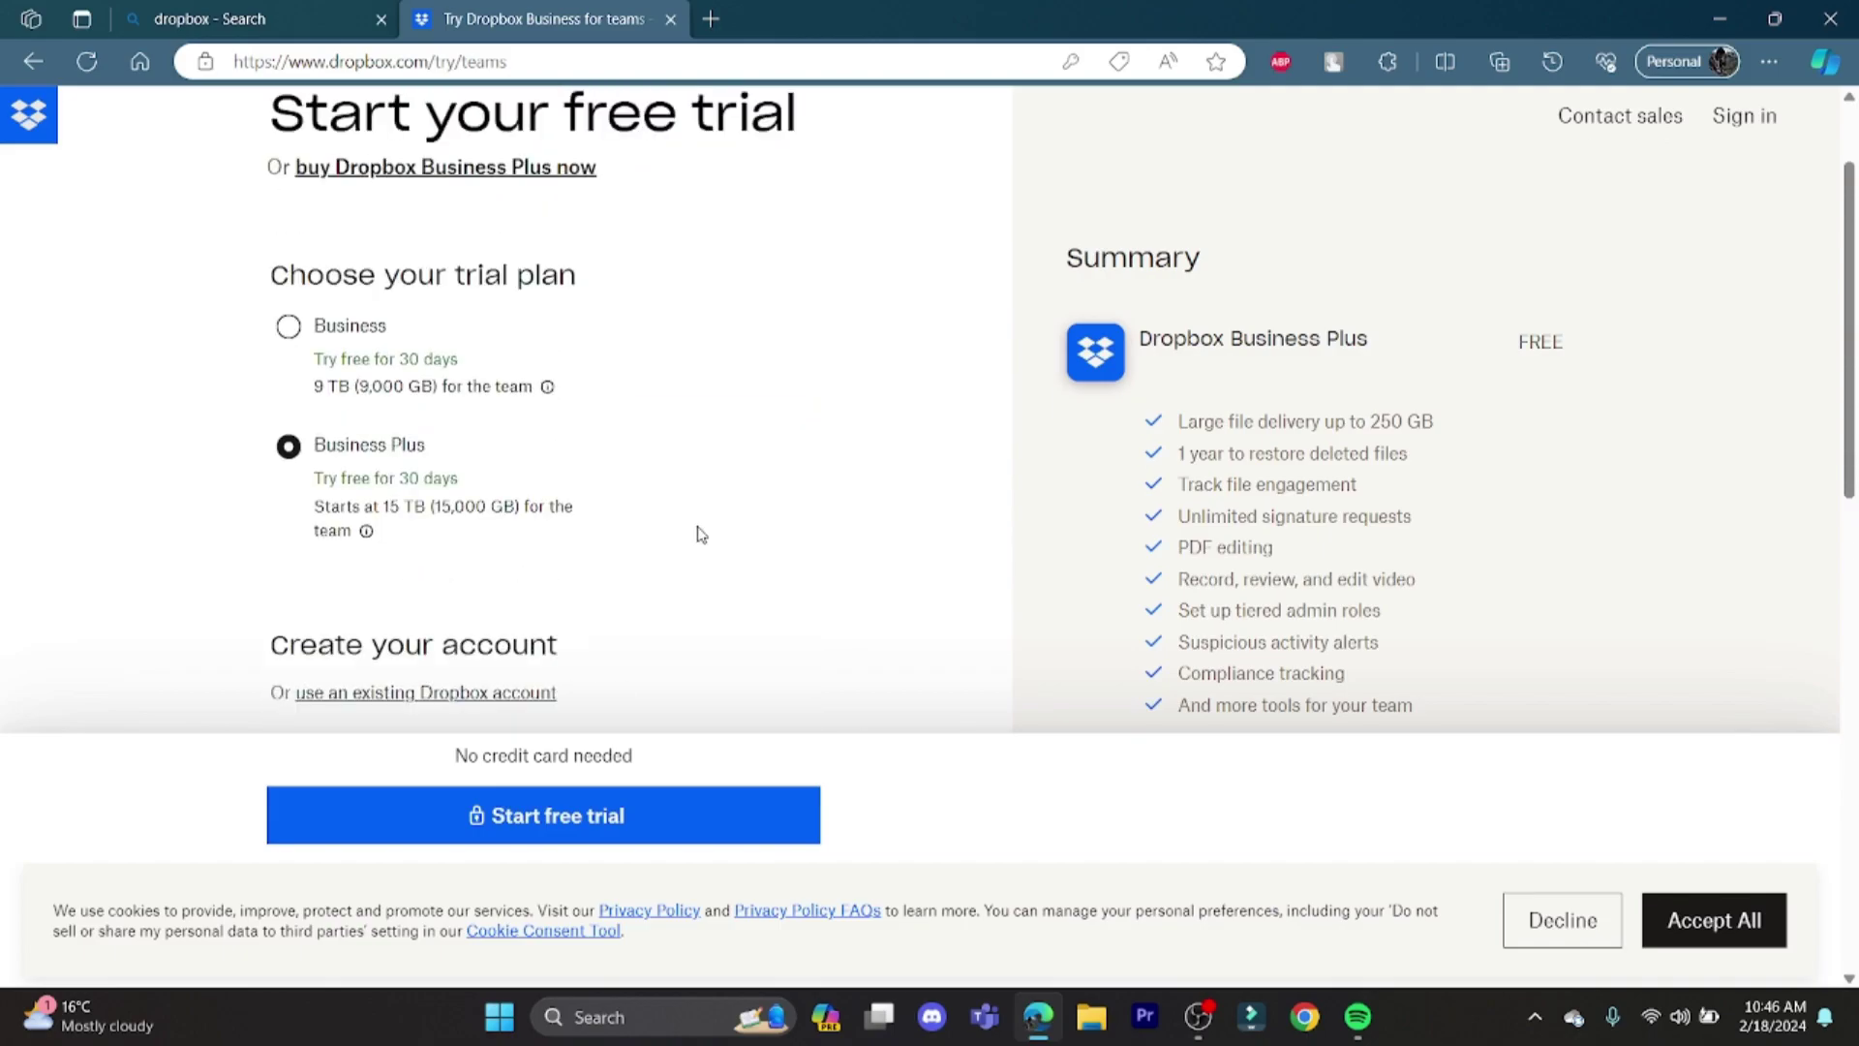
{"action": "scroll", "coordinate": [697, 534], "scroll_direction": "up", "scroll_amount": 1}
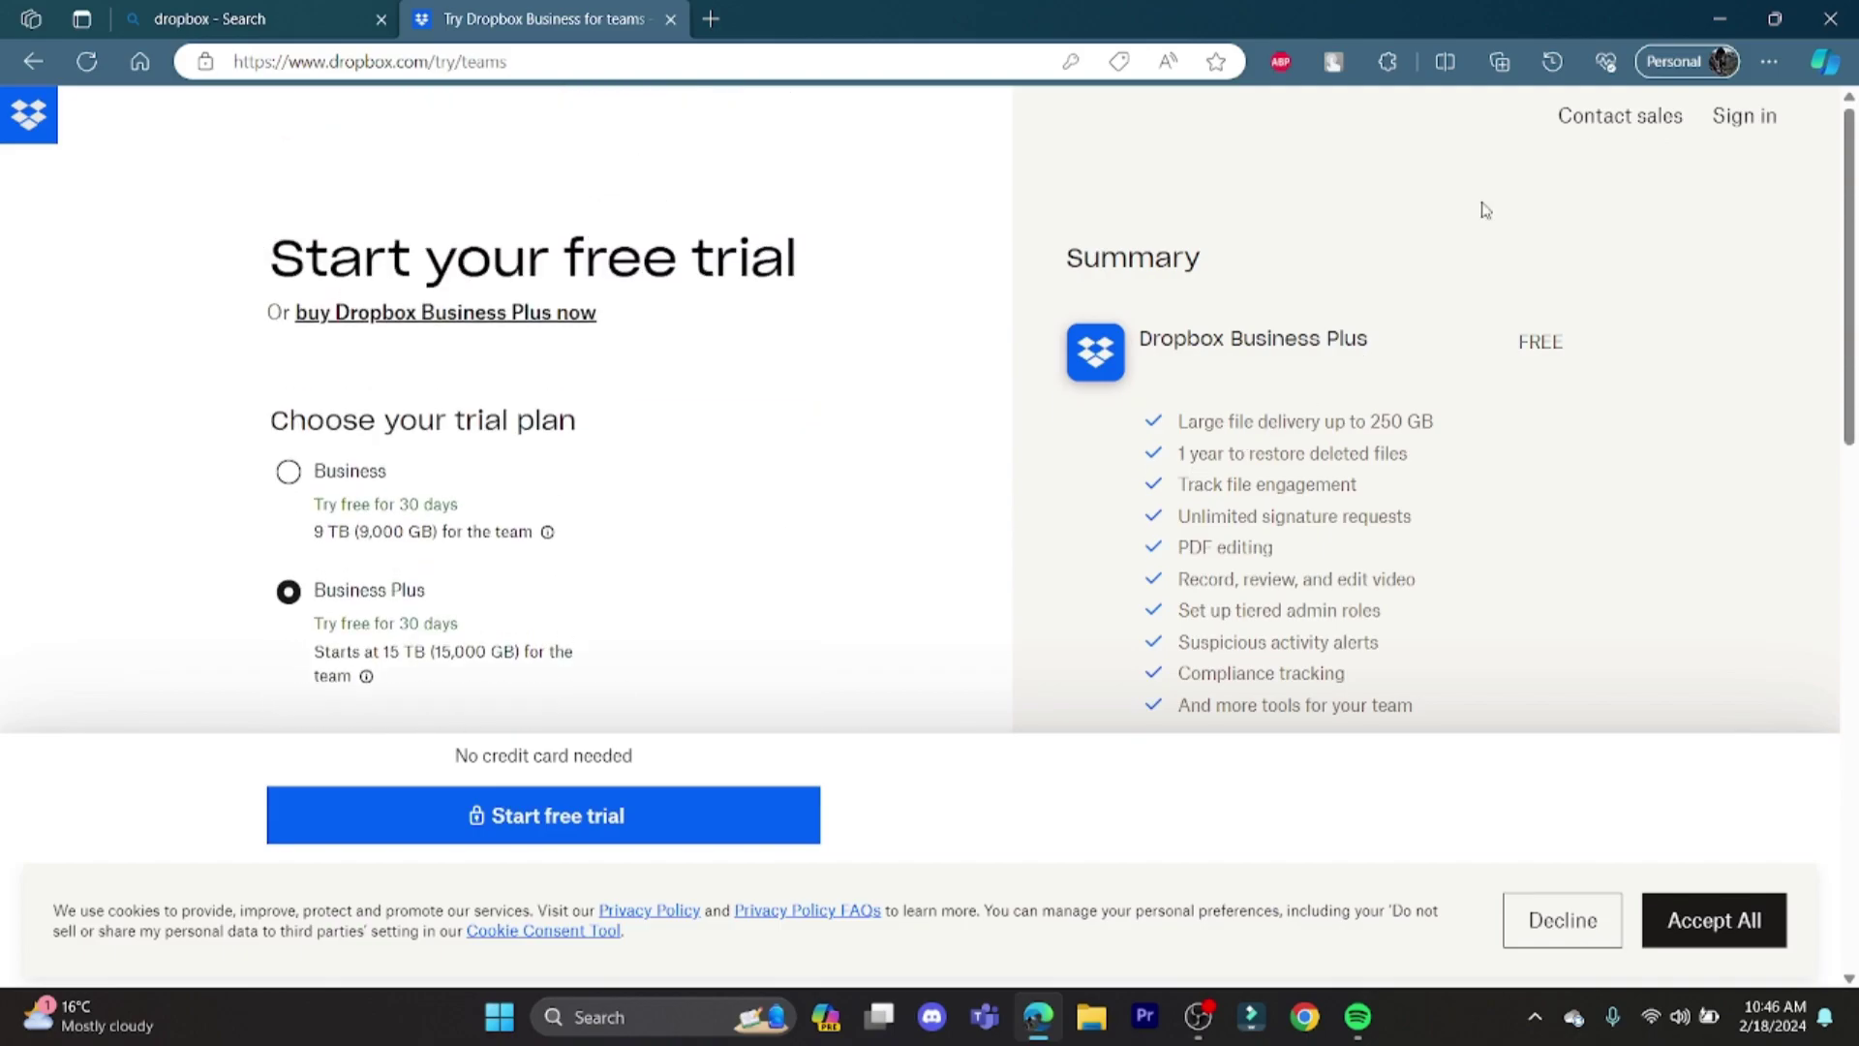
Sign in with the saved email, six-digit verification code and password
{"action": "left_click", "coordinate": [1748, 125]}
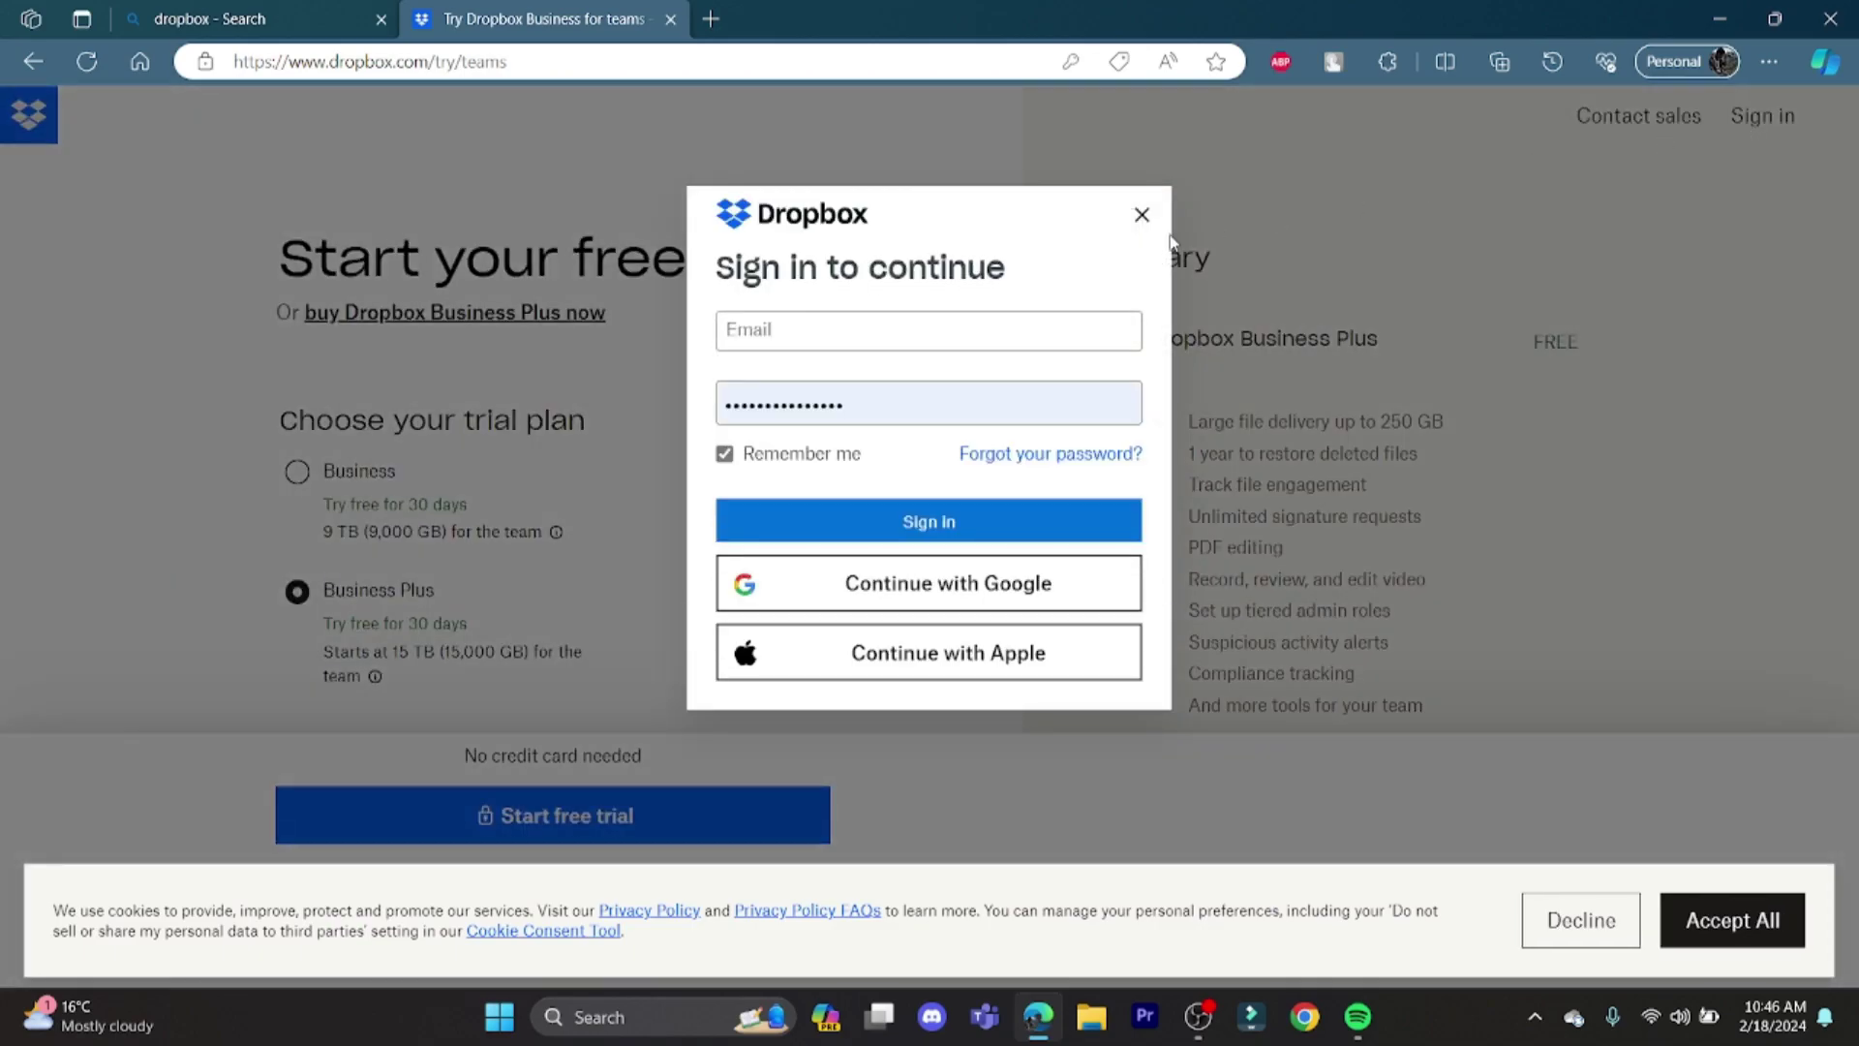
{"action": "left_click", "coordinate": [833, 328]}
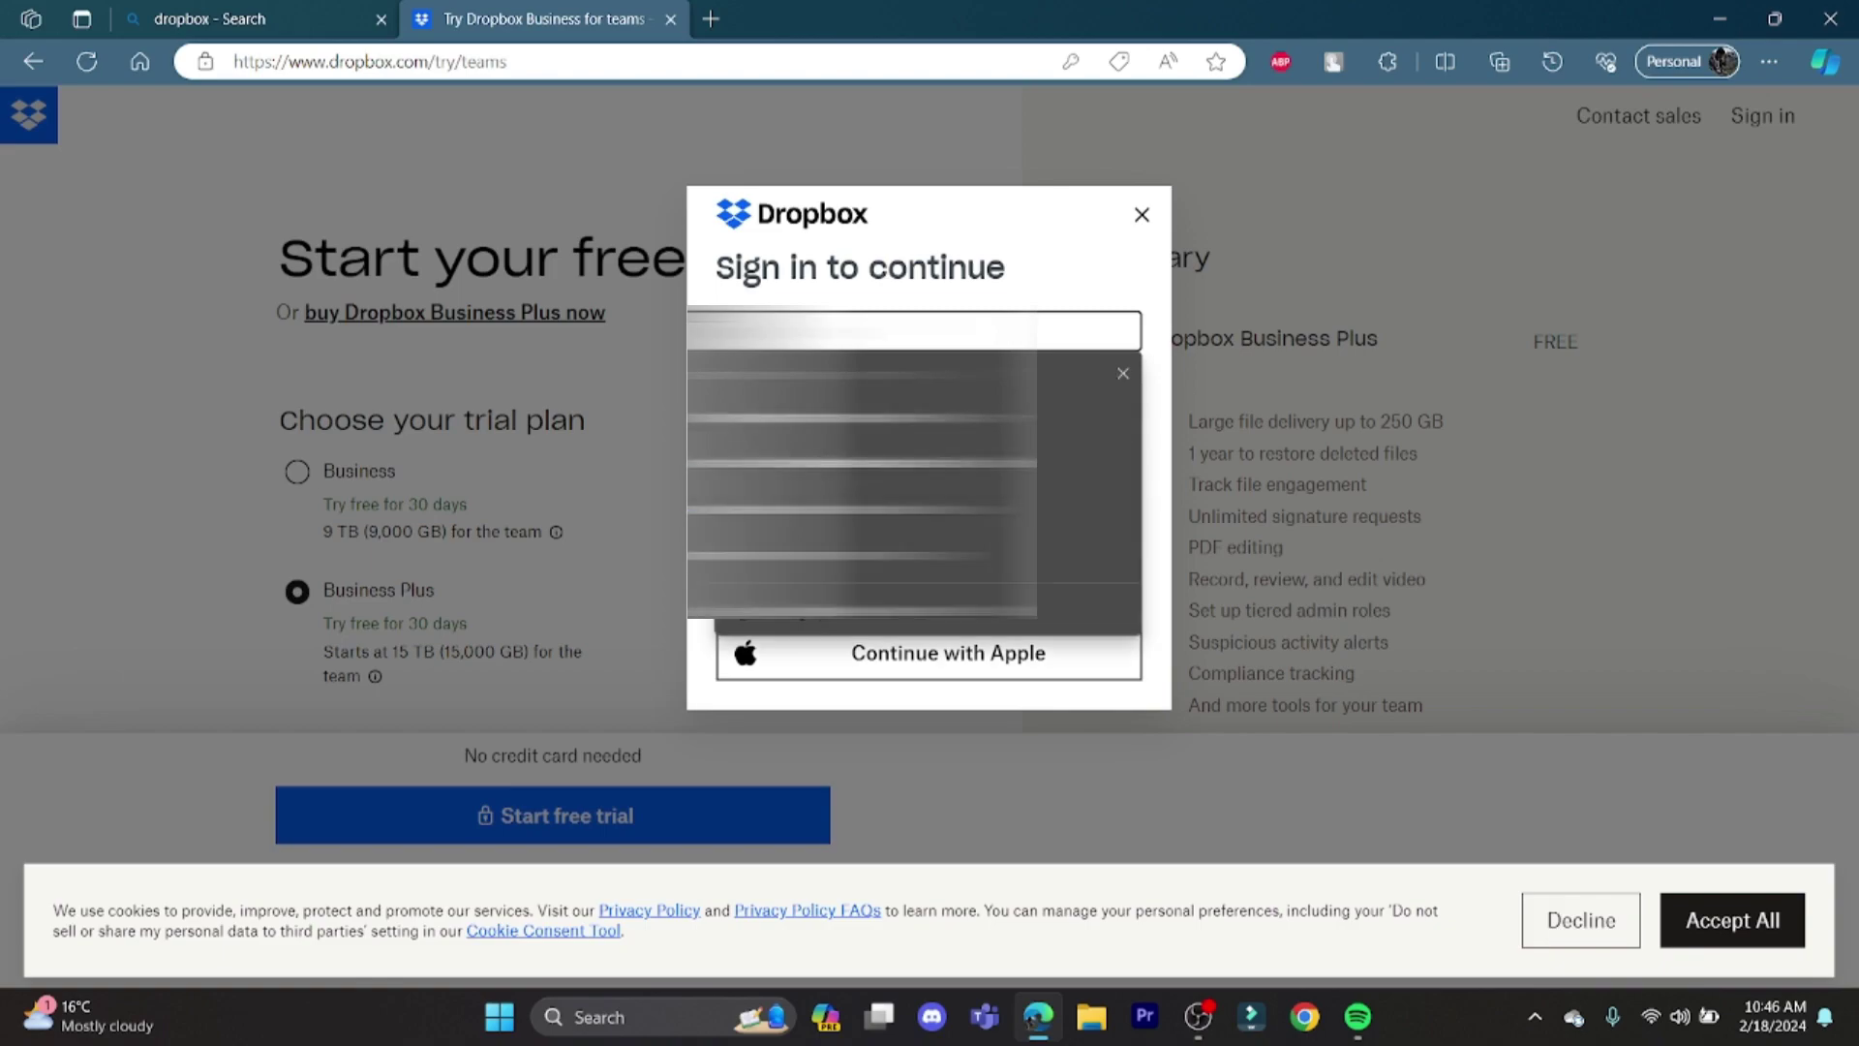
{"action": "left_click", "coordinate": [892, 520]}
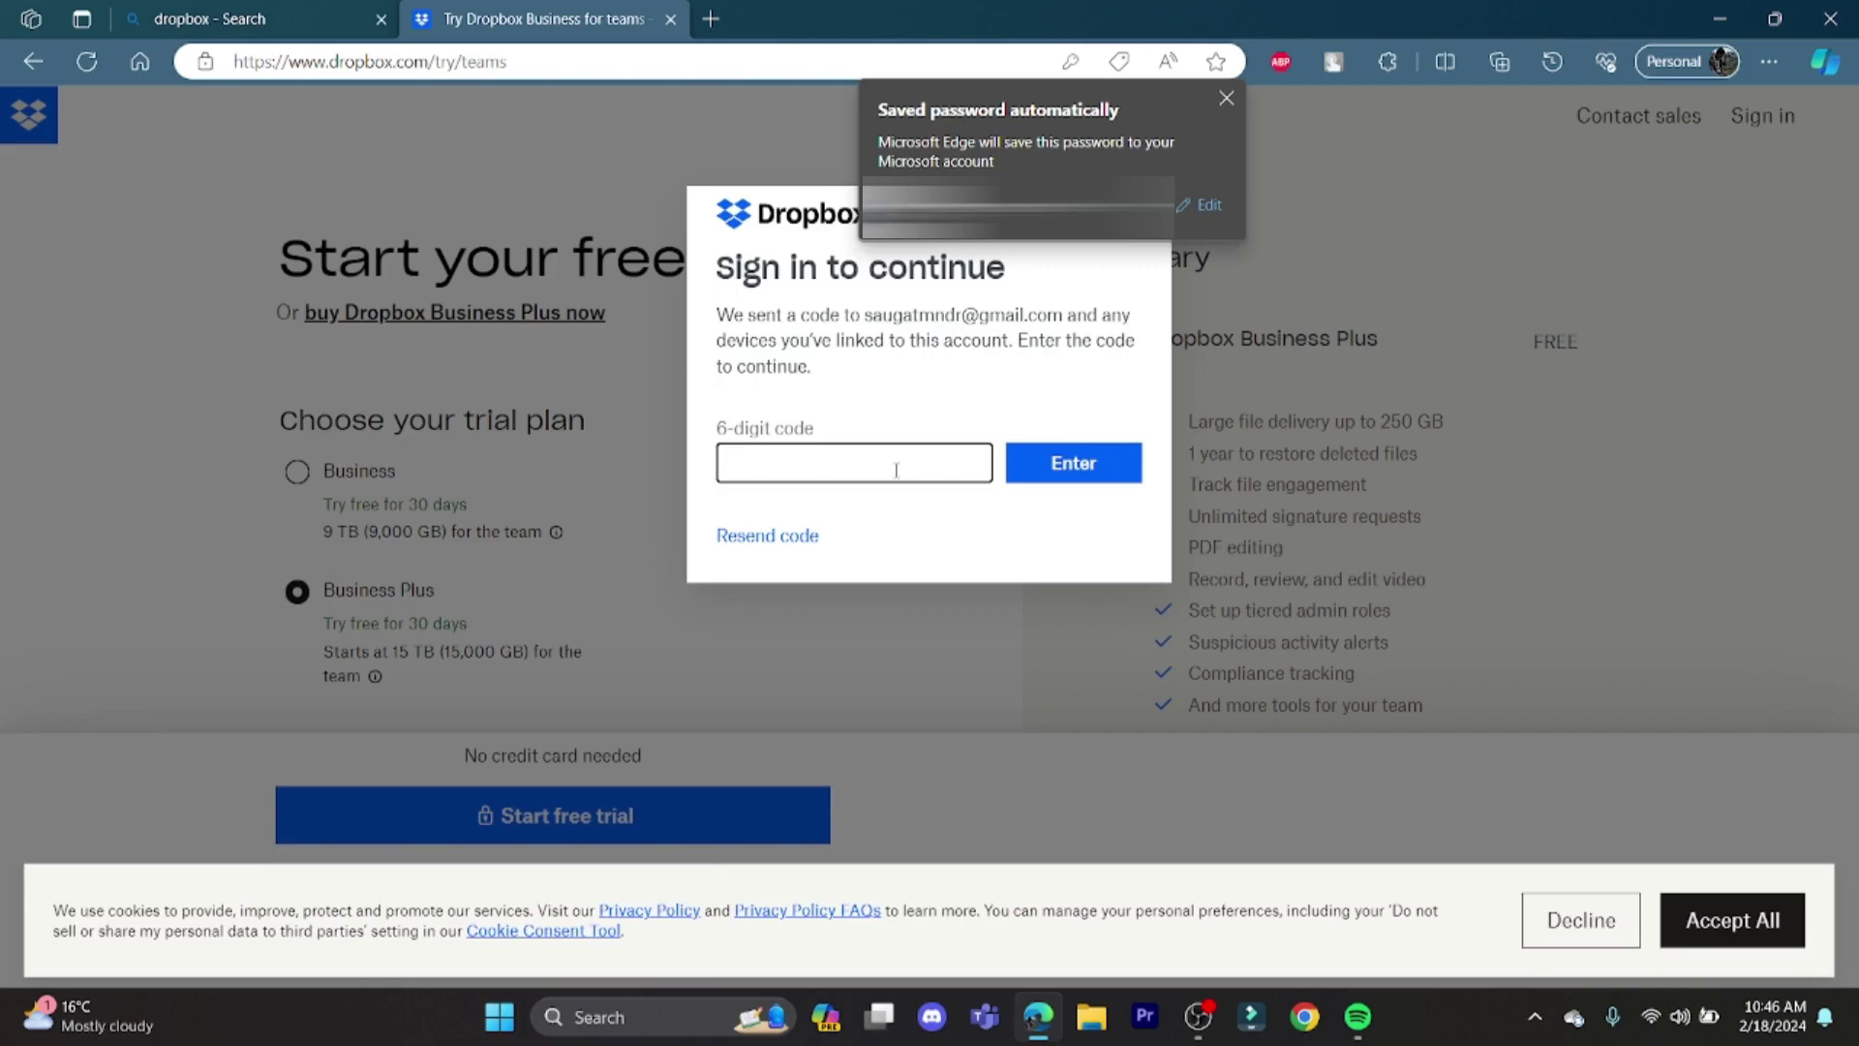
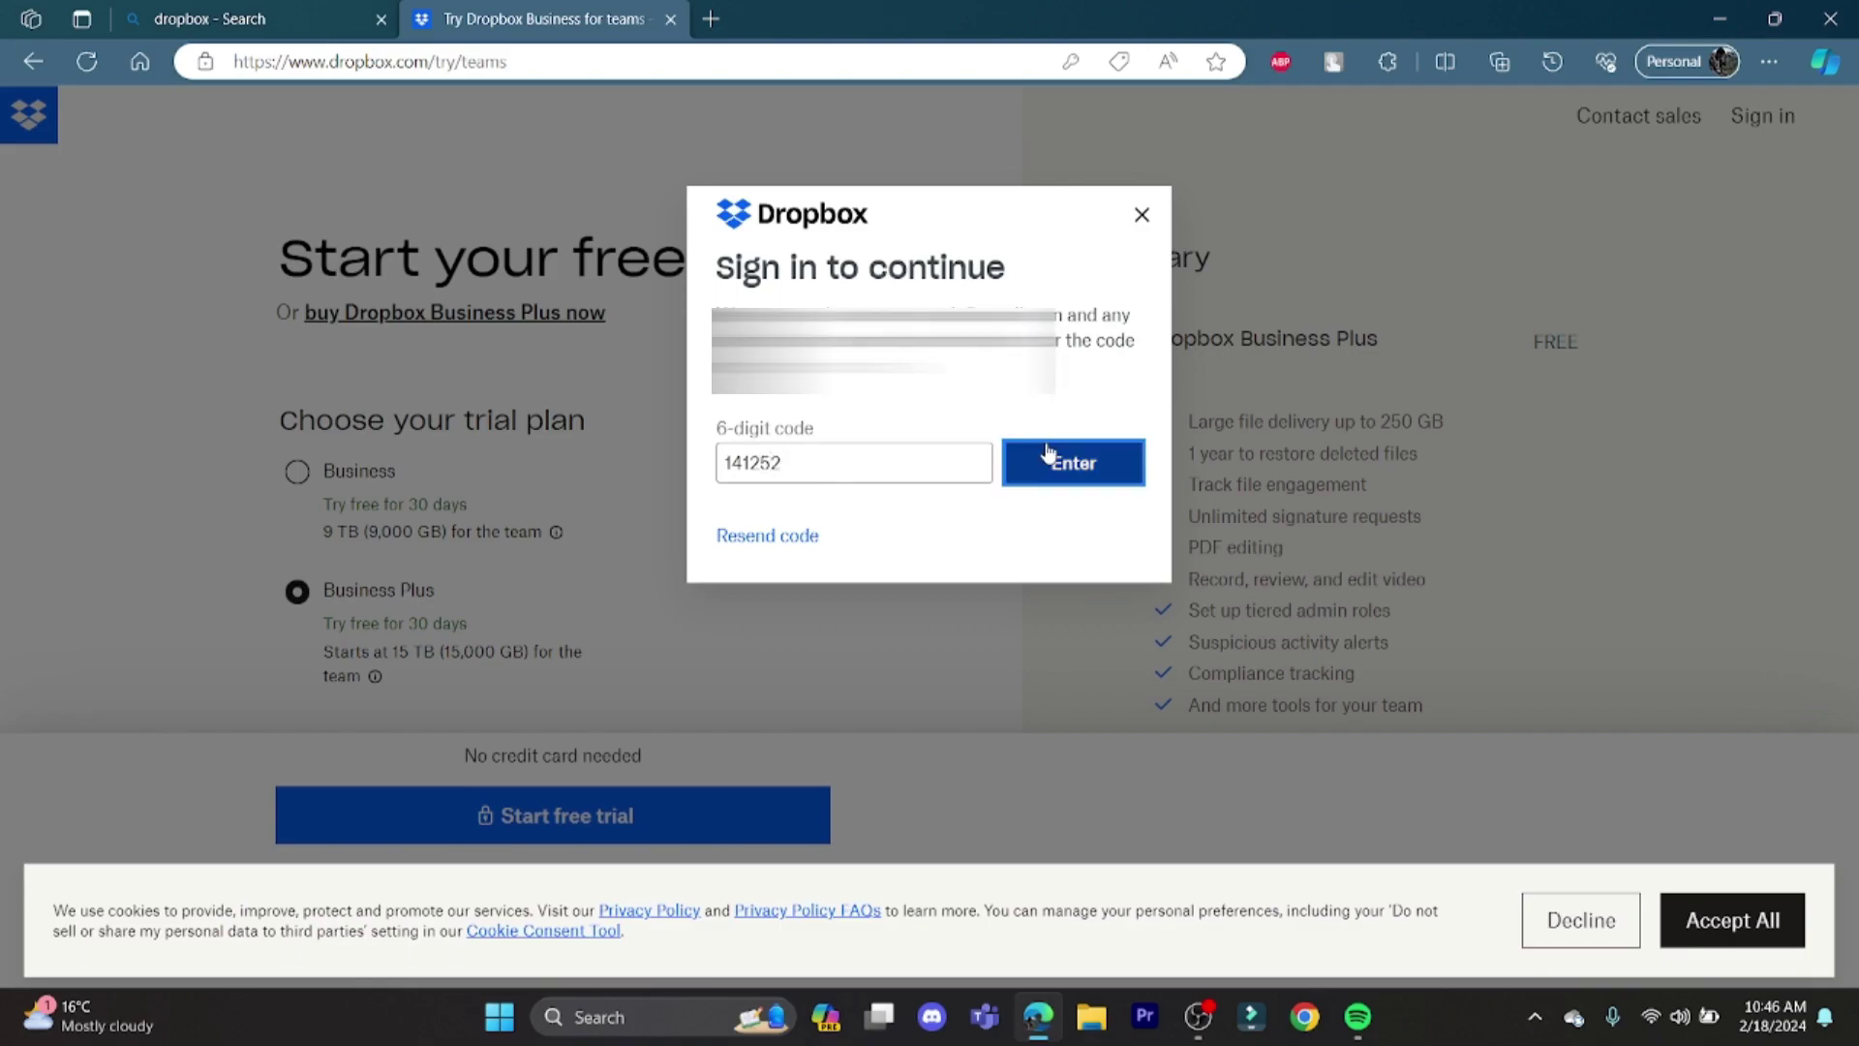
{"action": "left_click", "coordinate": [1051, 462]}
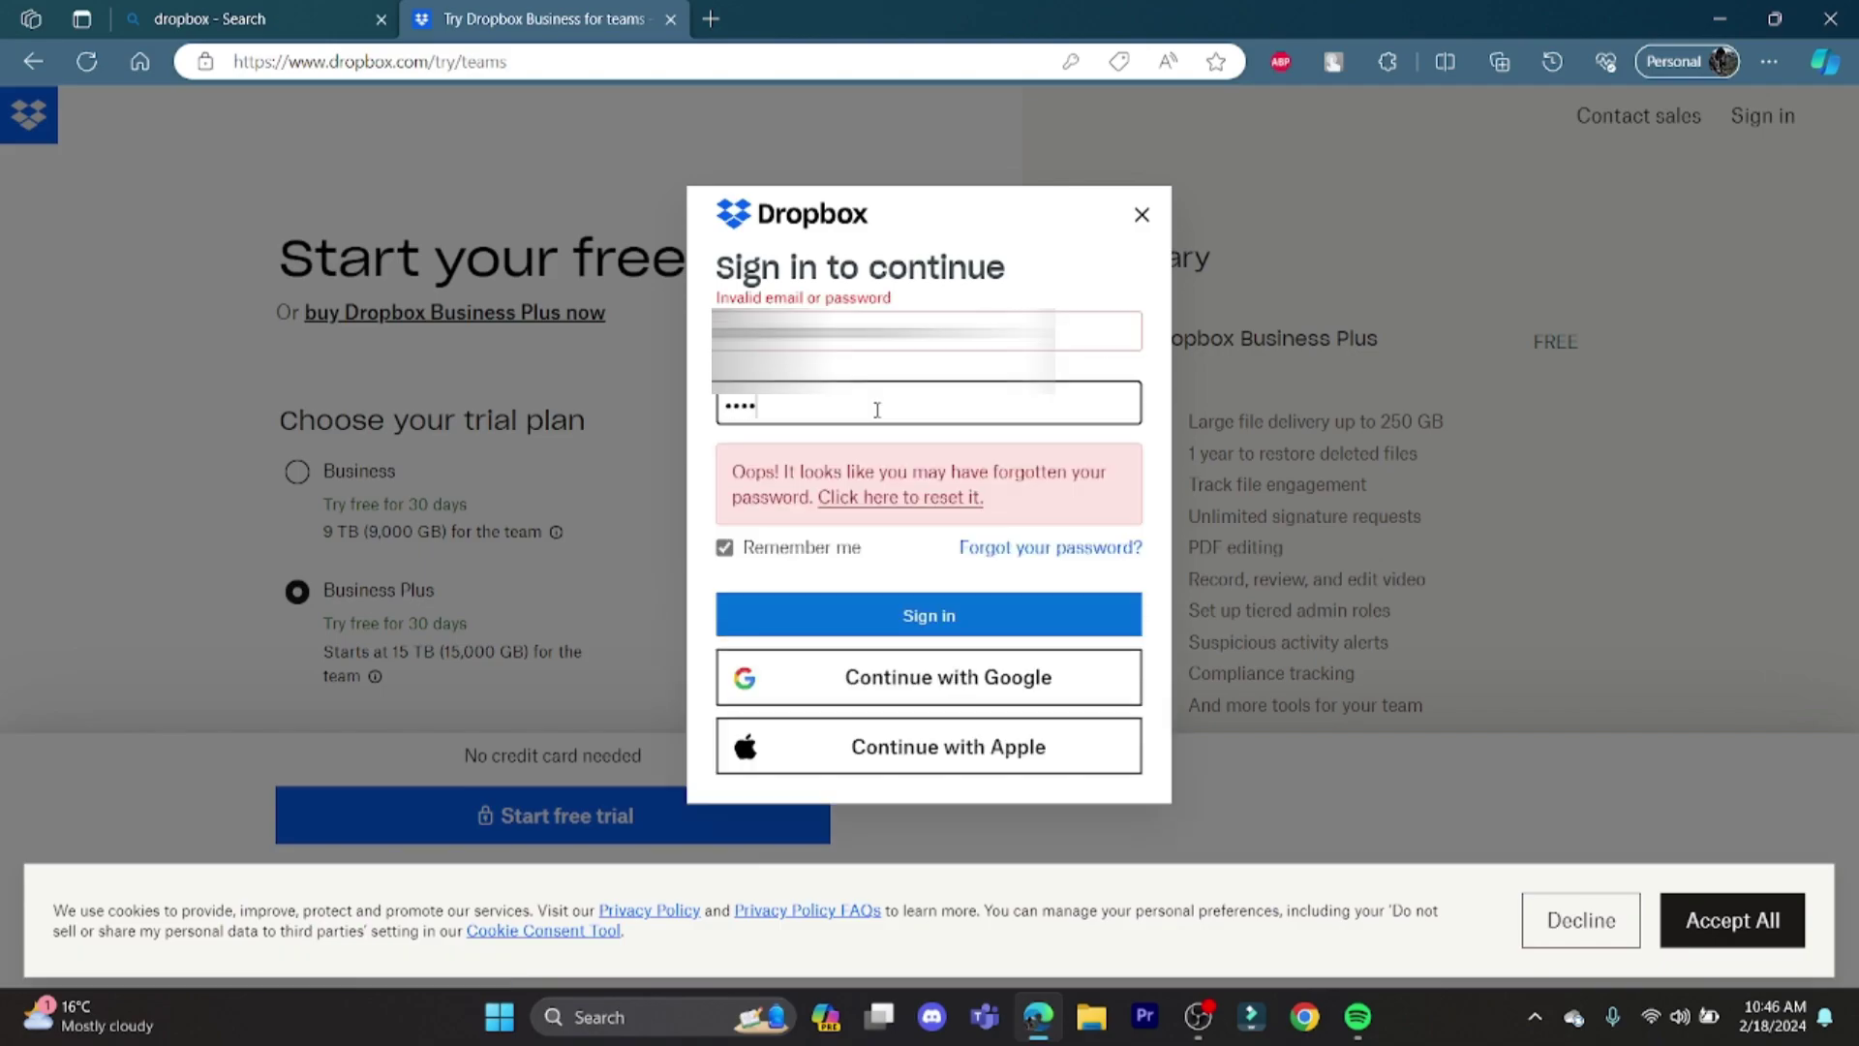
{"action": "key", "text": "Return"}
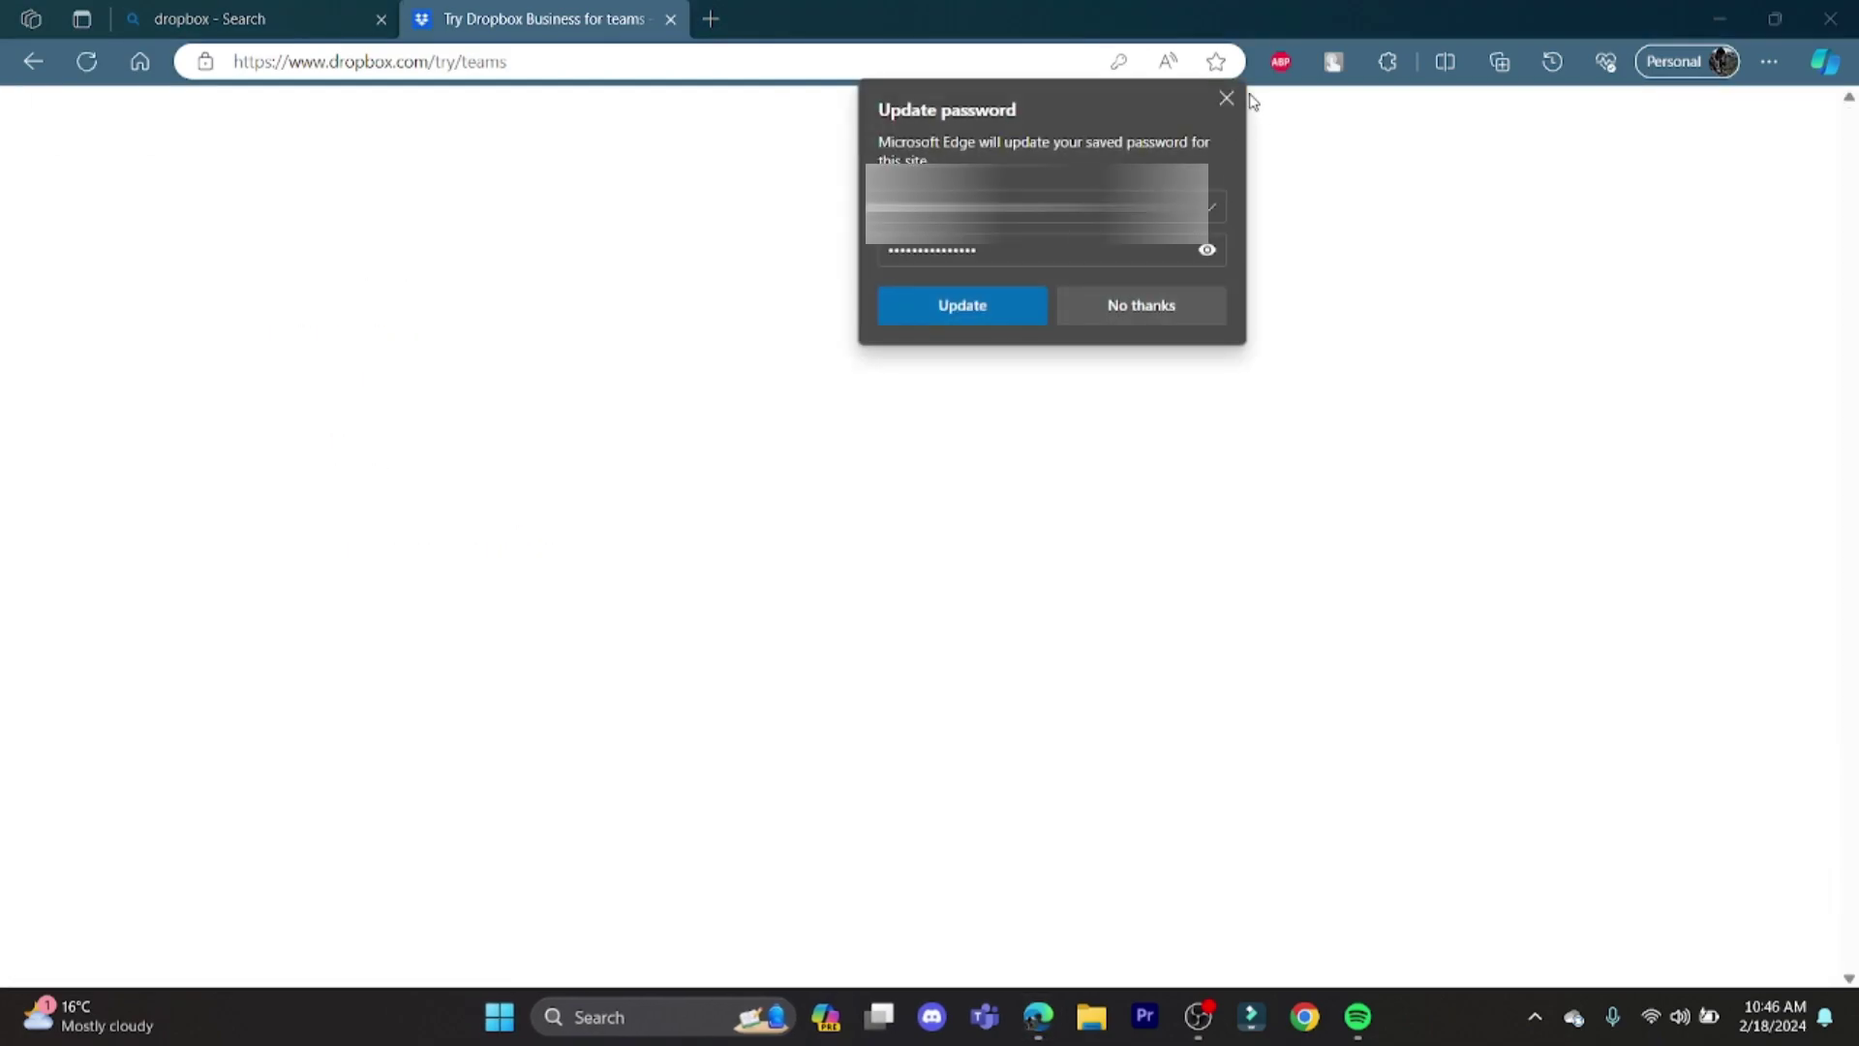
Dismiss the password and cookie prompts, then submit the trial form with a team name
{"action": "left_click", "coordinate": [1226, 97]}
{"action": "scroll", "coordinate": [938, 643], "scroll_direction": "down", "scroll_amount": 1}
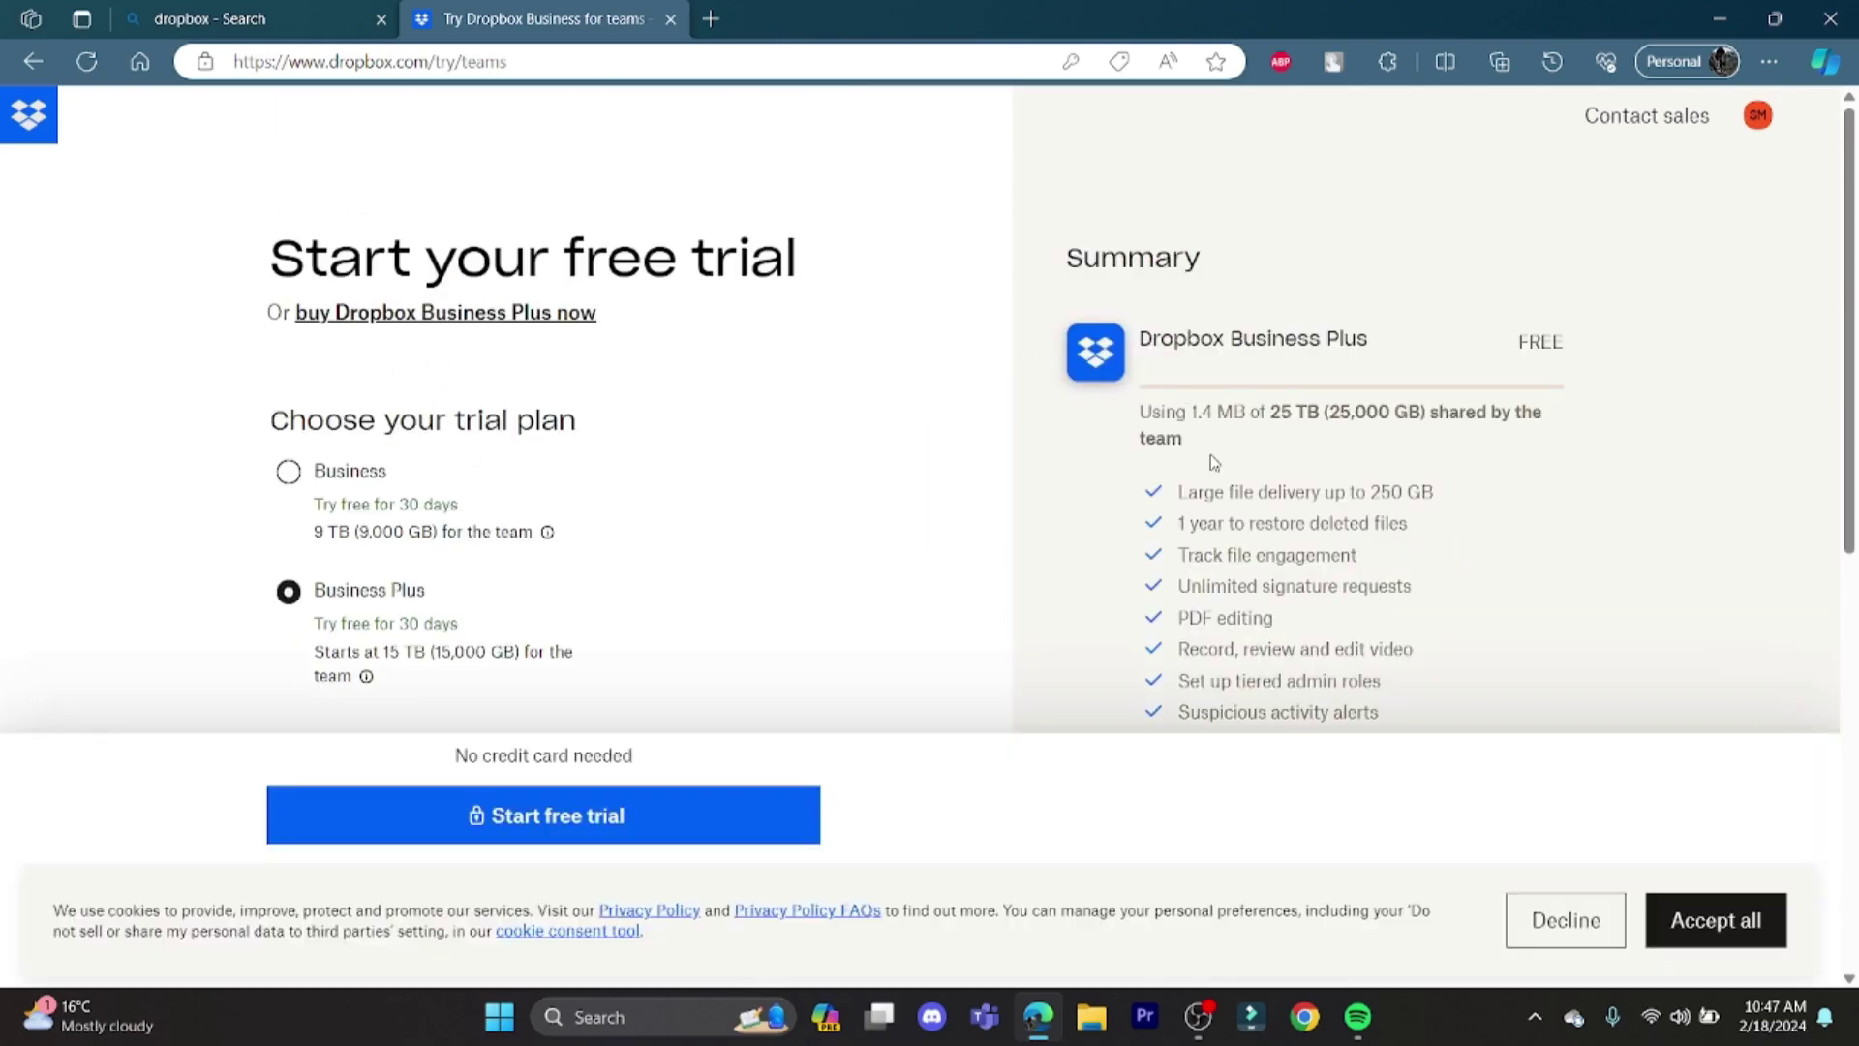
{"action": "scroll", "coordinate": [1376, 395], "scroll_direction": "down", "scroll_amount": 2}
{"action": "scroll", "coordinate": [1377, 396], "scroll_direction": "down", "scroll_amount": 2}
{"action": "left_click", "coordinate": [1565, 919]}
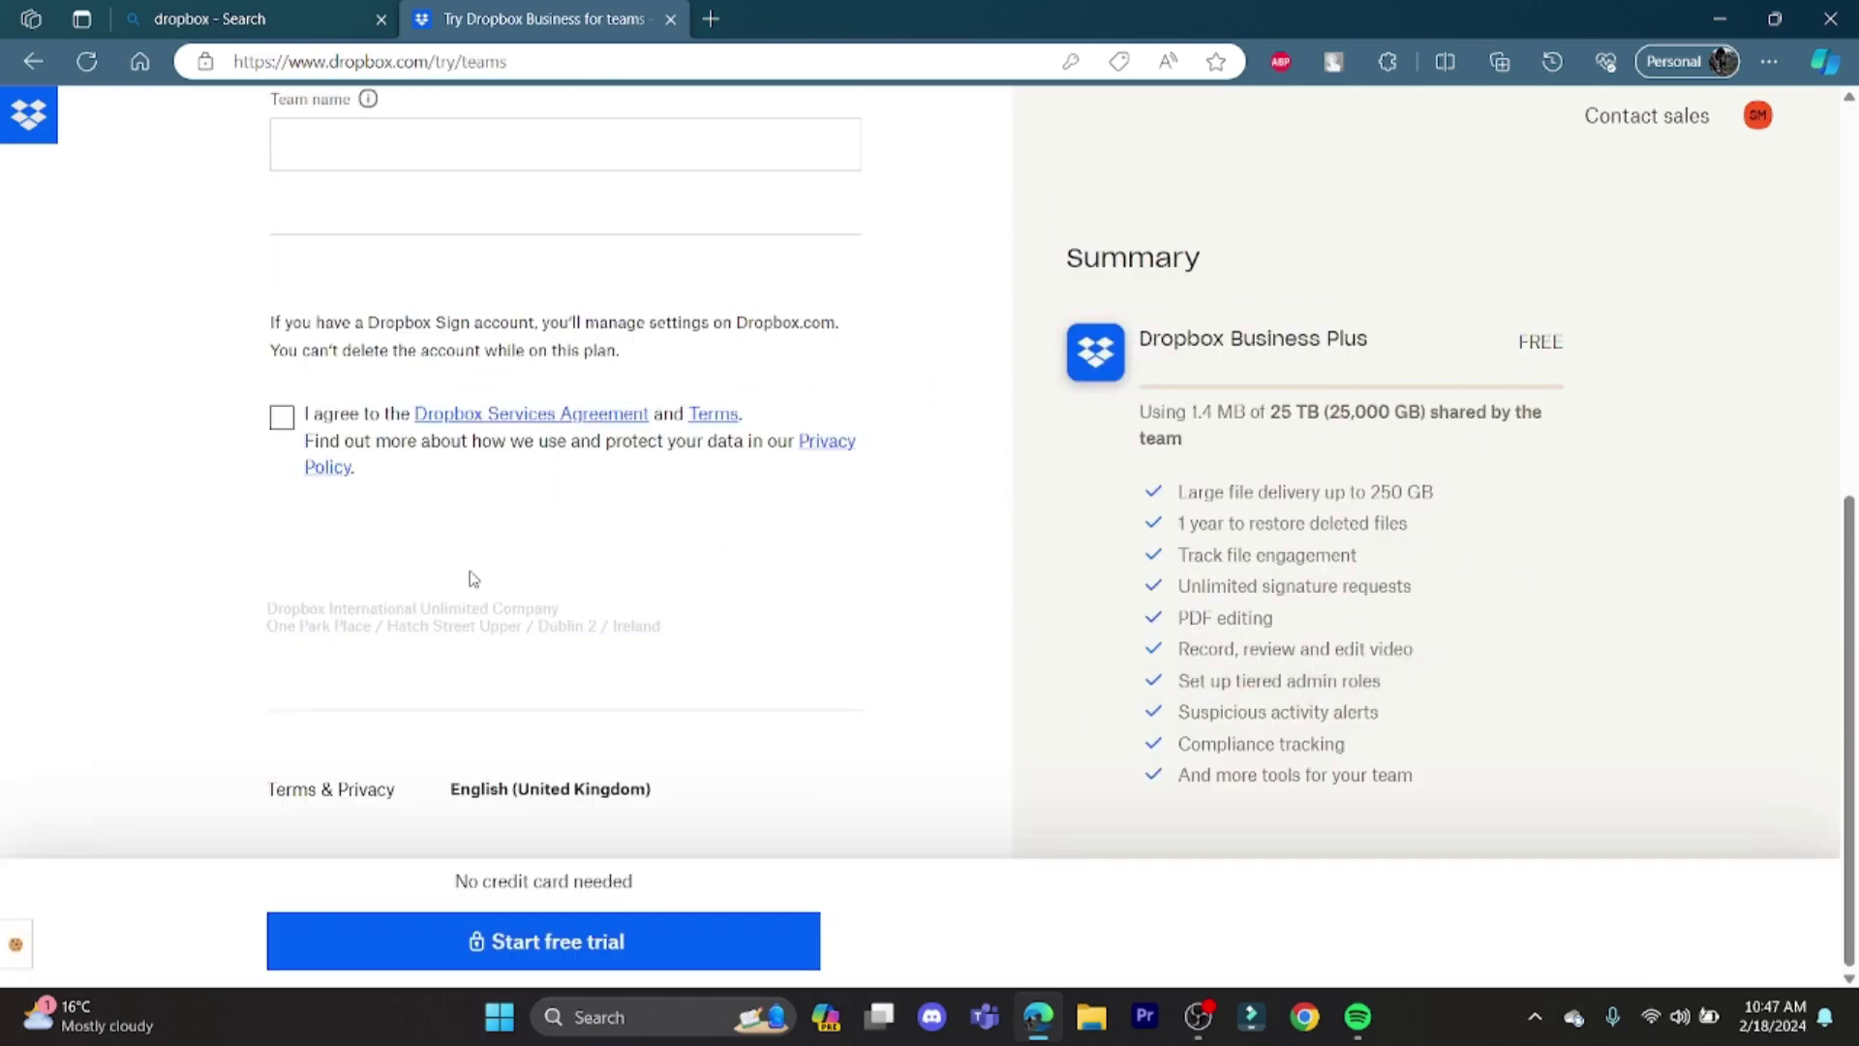
{"action": "scroll", "coordinate": [470, 579], "scroll_direction": "up", "scroll_amount": 2}
{"action": "scroll", "coordinate": [469, 579], "scroll_direction": "up", "scroll_amount": 1}
{"action": "scroll", "coordinate": [465, 541], "scroll_direction": "up", "scroll_amount": 1}
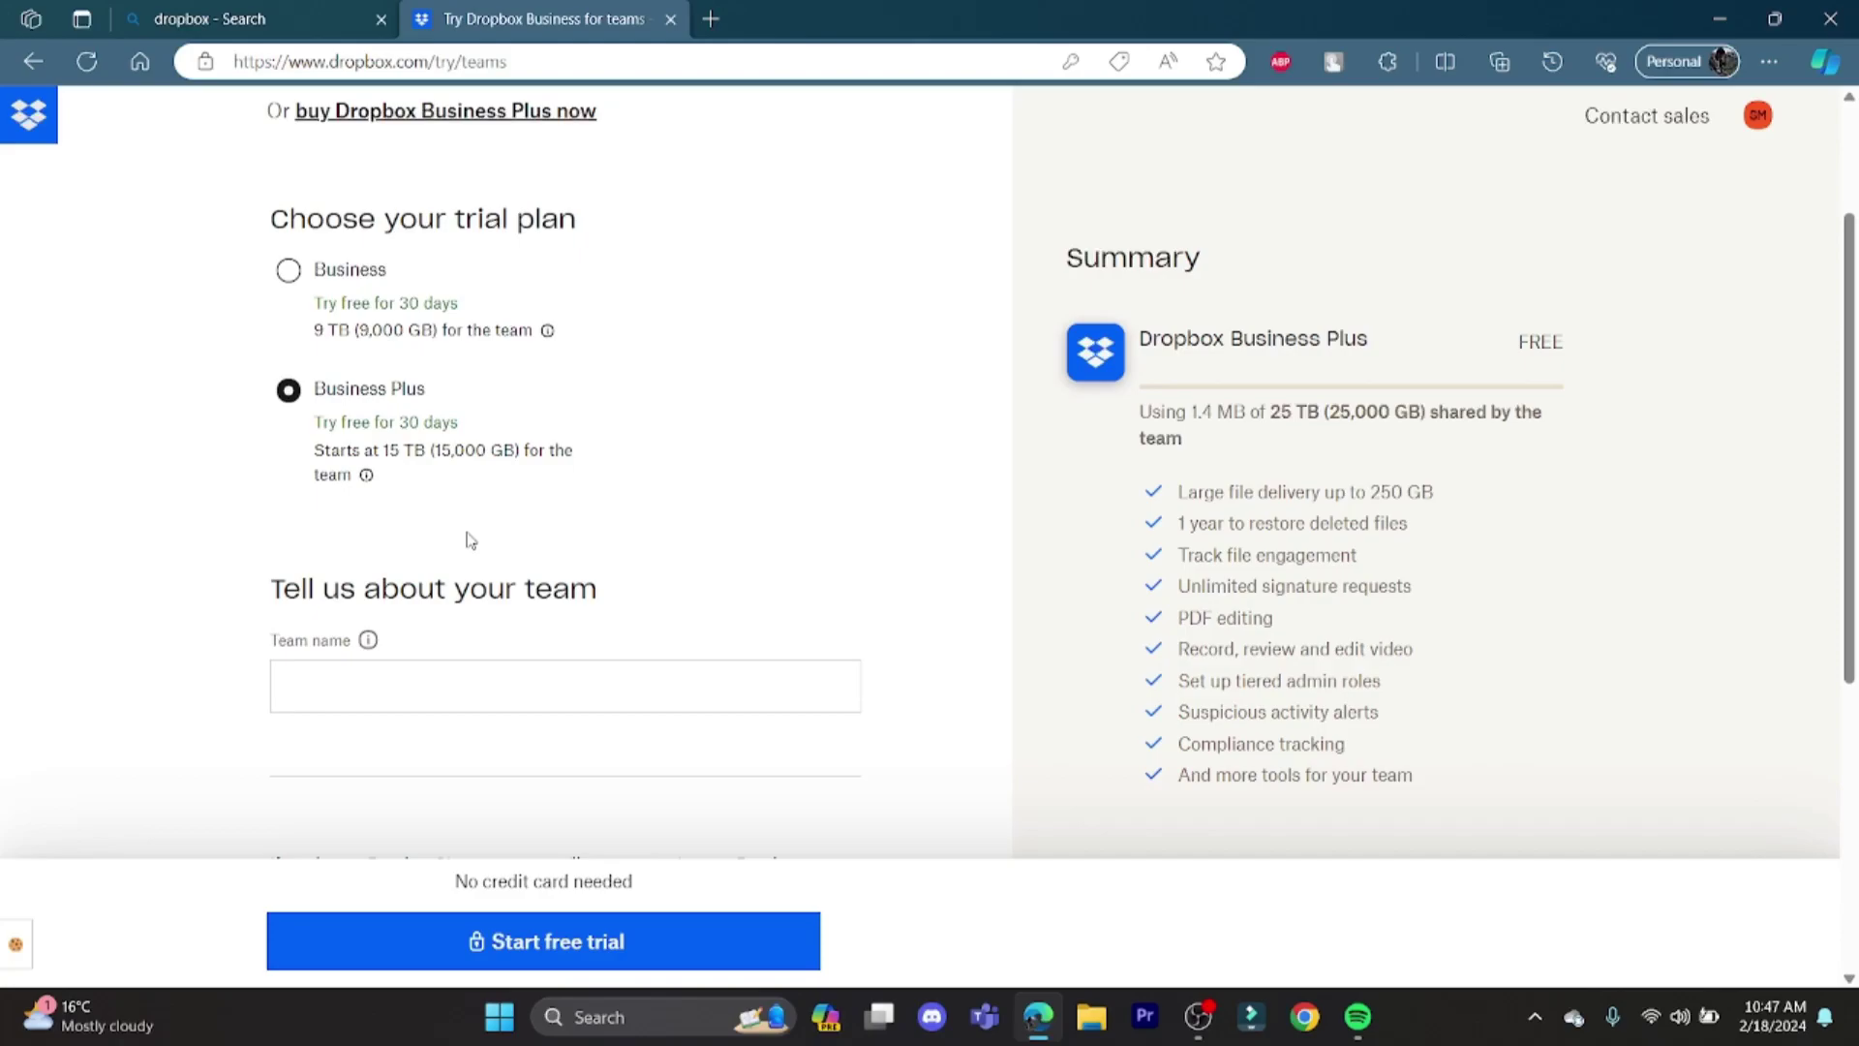
{"action": "scroll", "coordinate": [467, 541], "scroll_direction": "up", "scroll_amount": 1}
{"action": "scroll", "coordinate": [1226, 383], "scroll_direction": "down", "scroll_amount": 4}
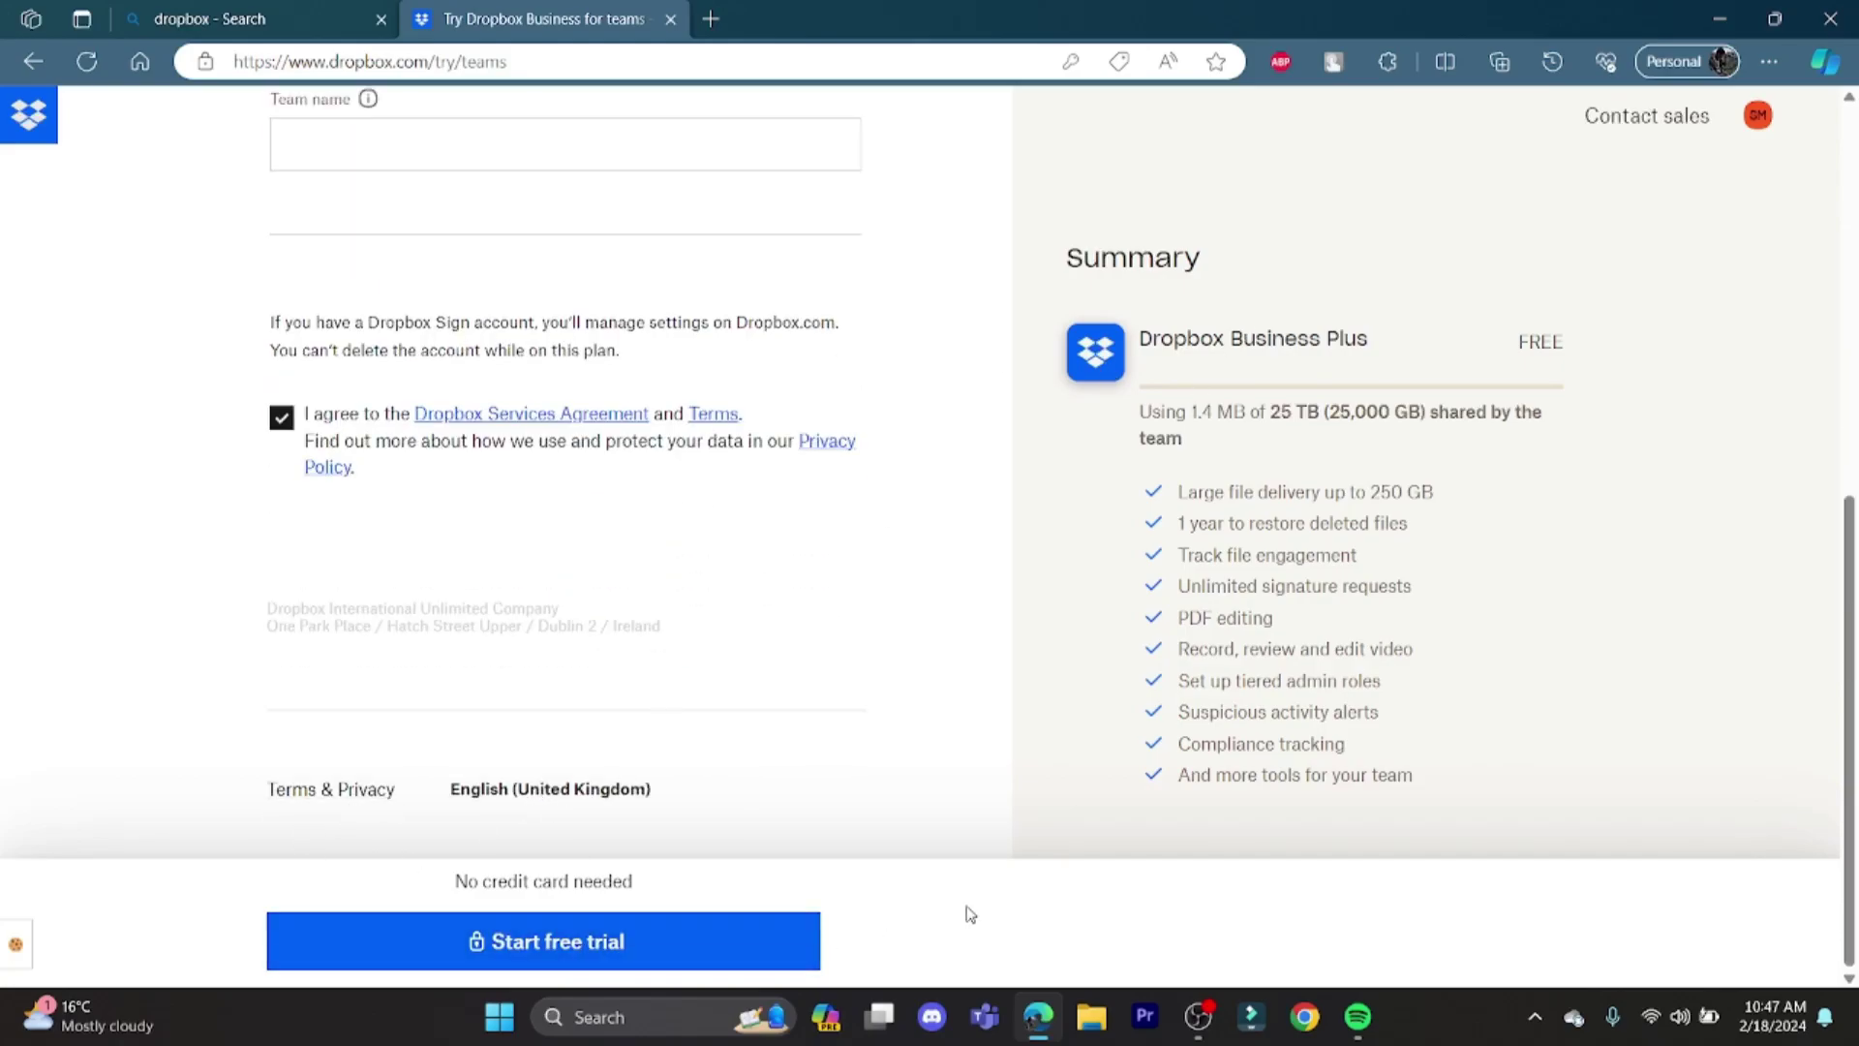
{"action": "left_click", "coordinate": [569, 963]}
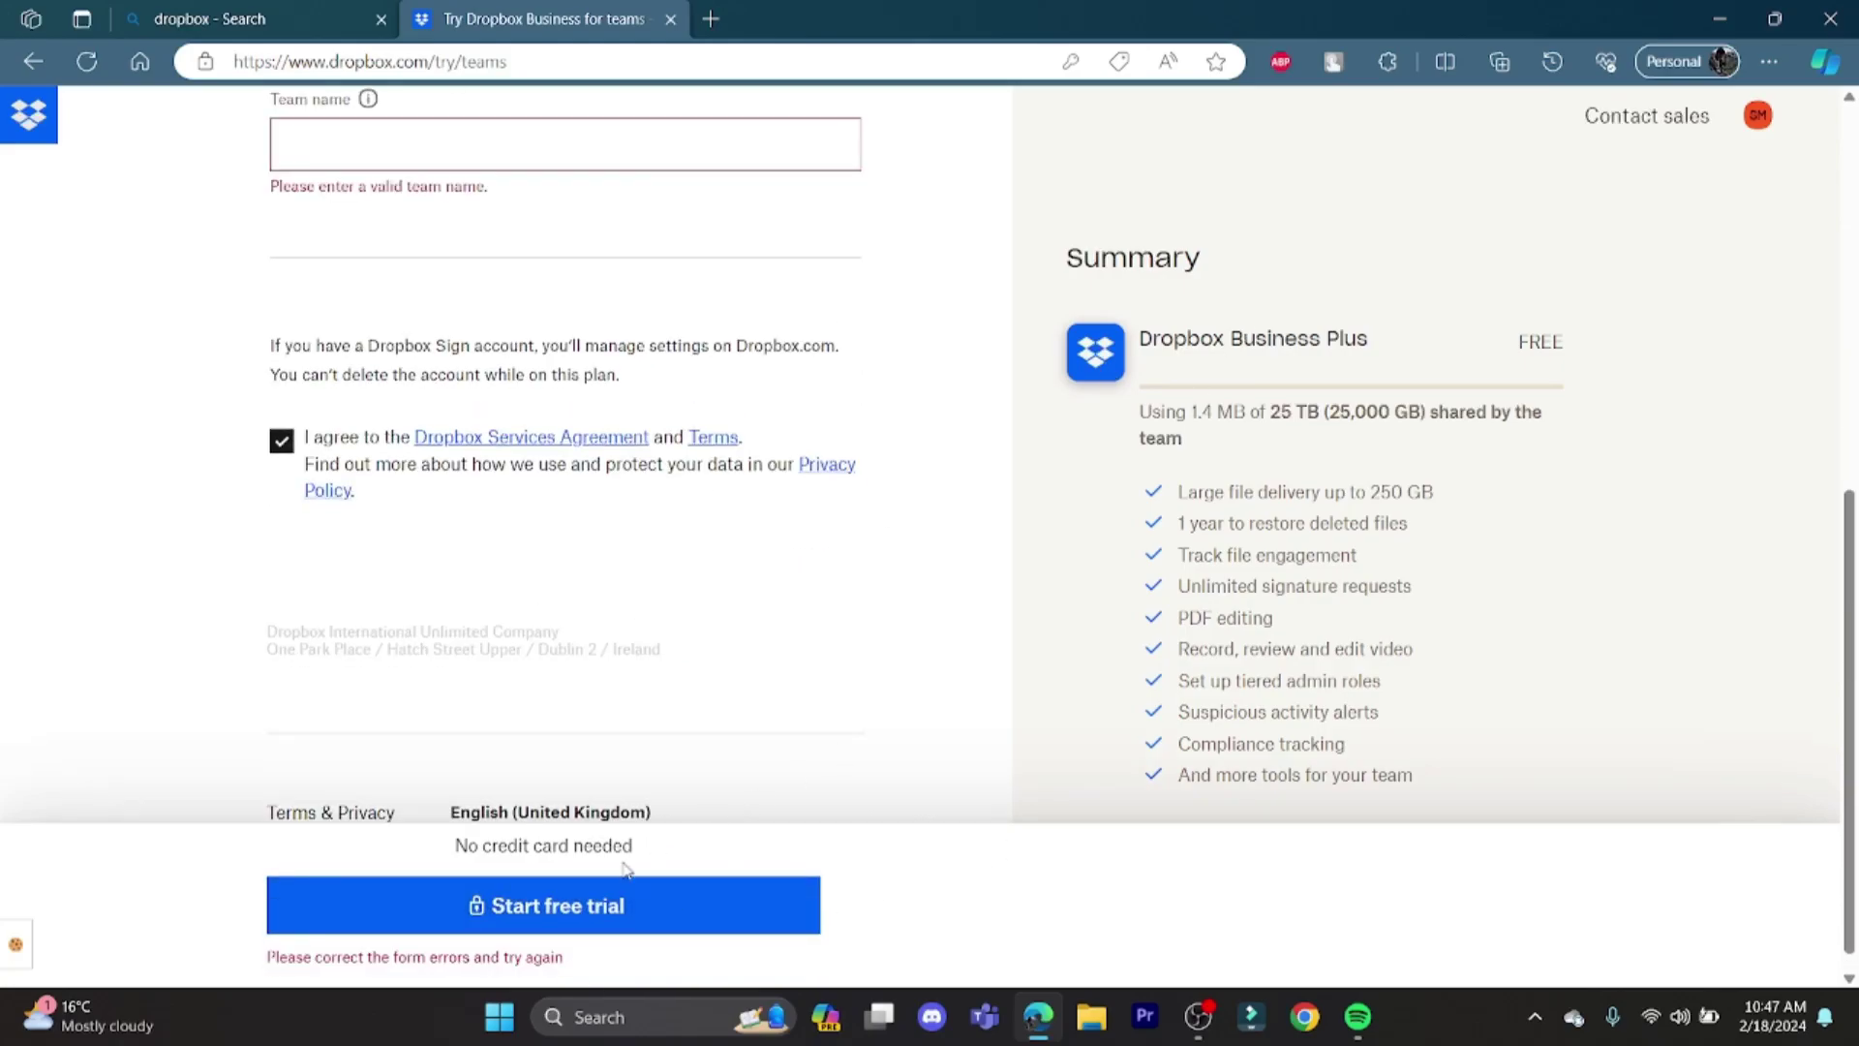
{"action": "scroll", "coordinate": [523, 813], "scroll_direction": "up", "scroll_amount": 4}
{"action": "left_click", "coordinate": [462, 684]}
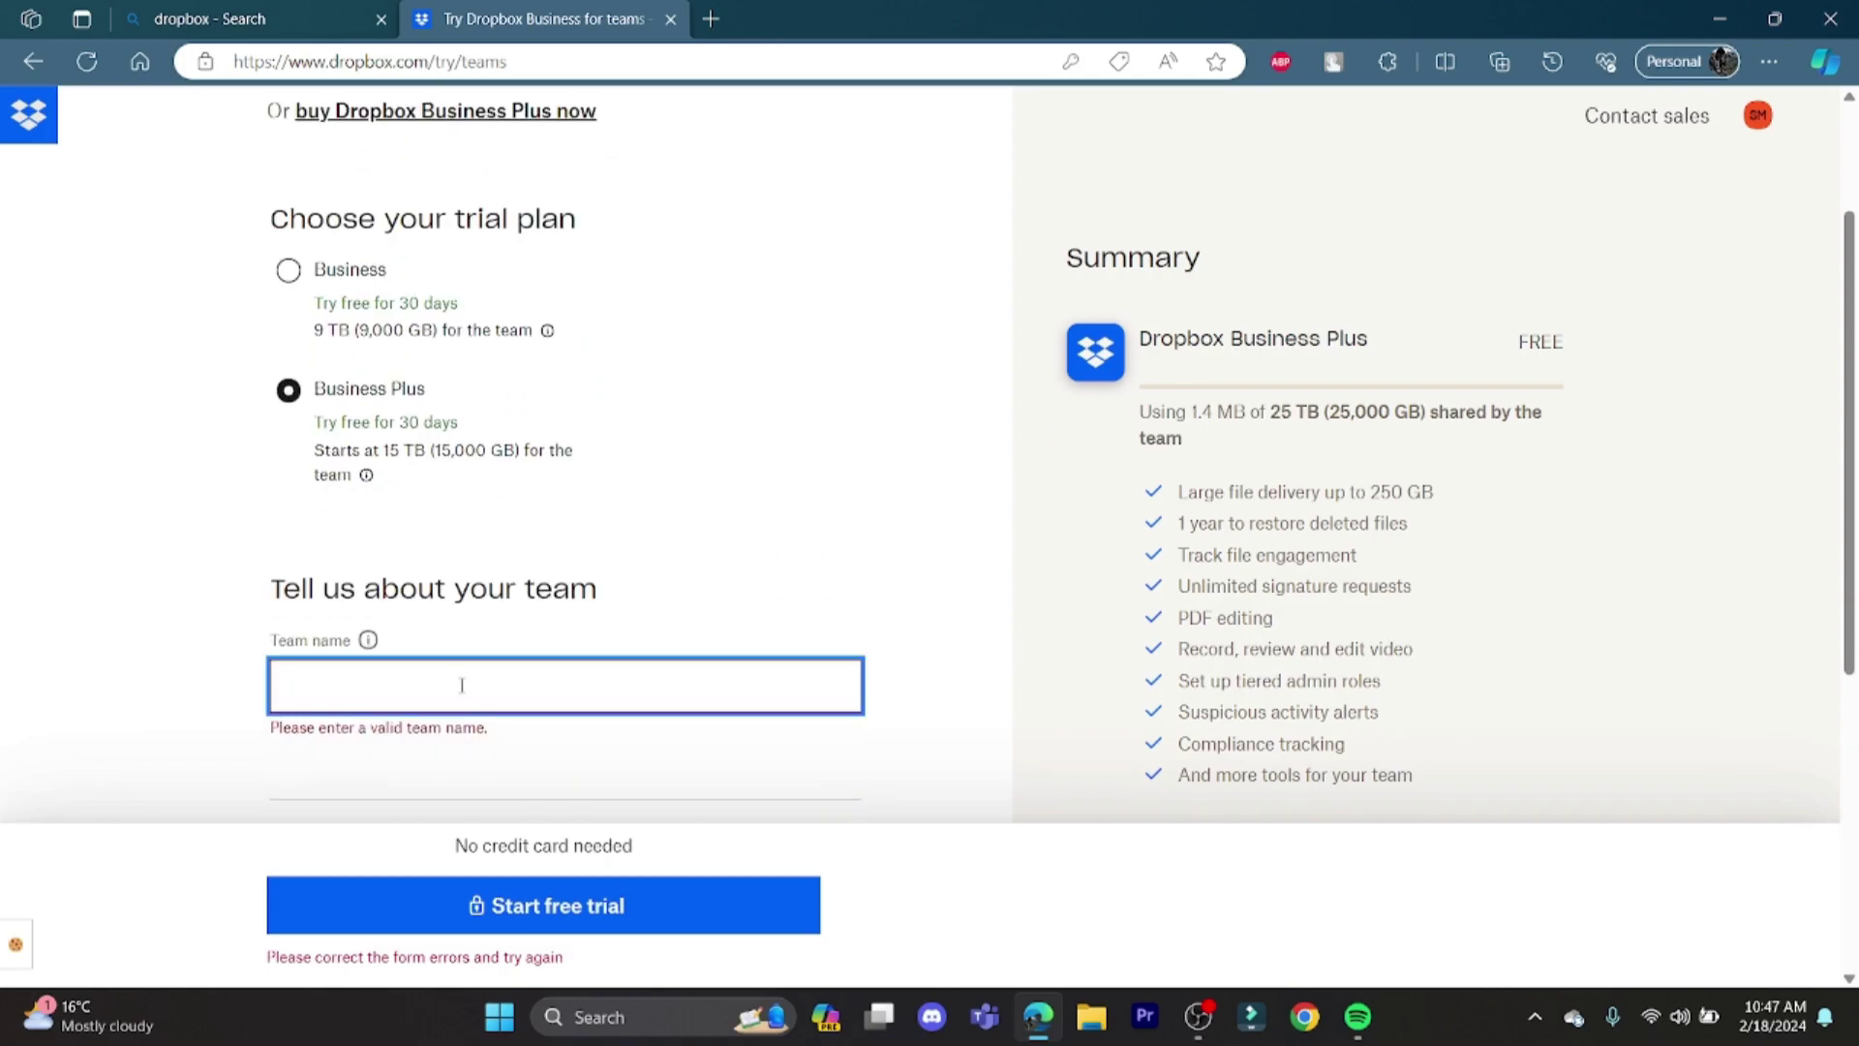
{"action": "type", "text": "Saugat"}
{"action": "scroll", "coordinate": [463, 683], "scroll_direction": "down", "scroll_amount": 4}
{"action": "key", "text": "Return"}
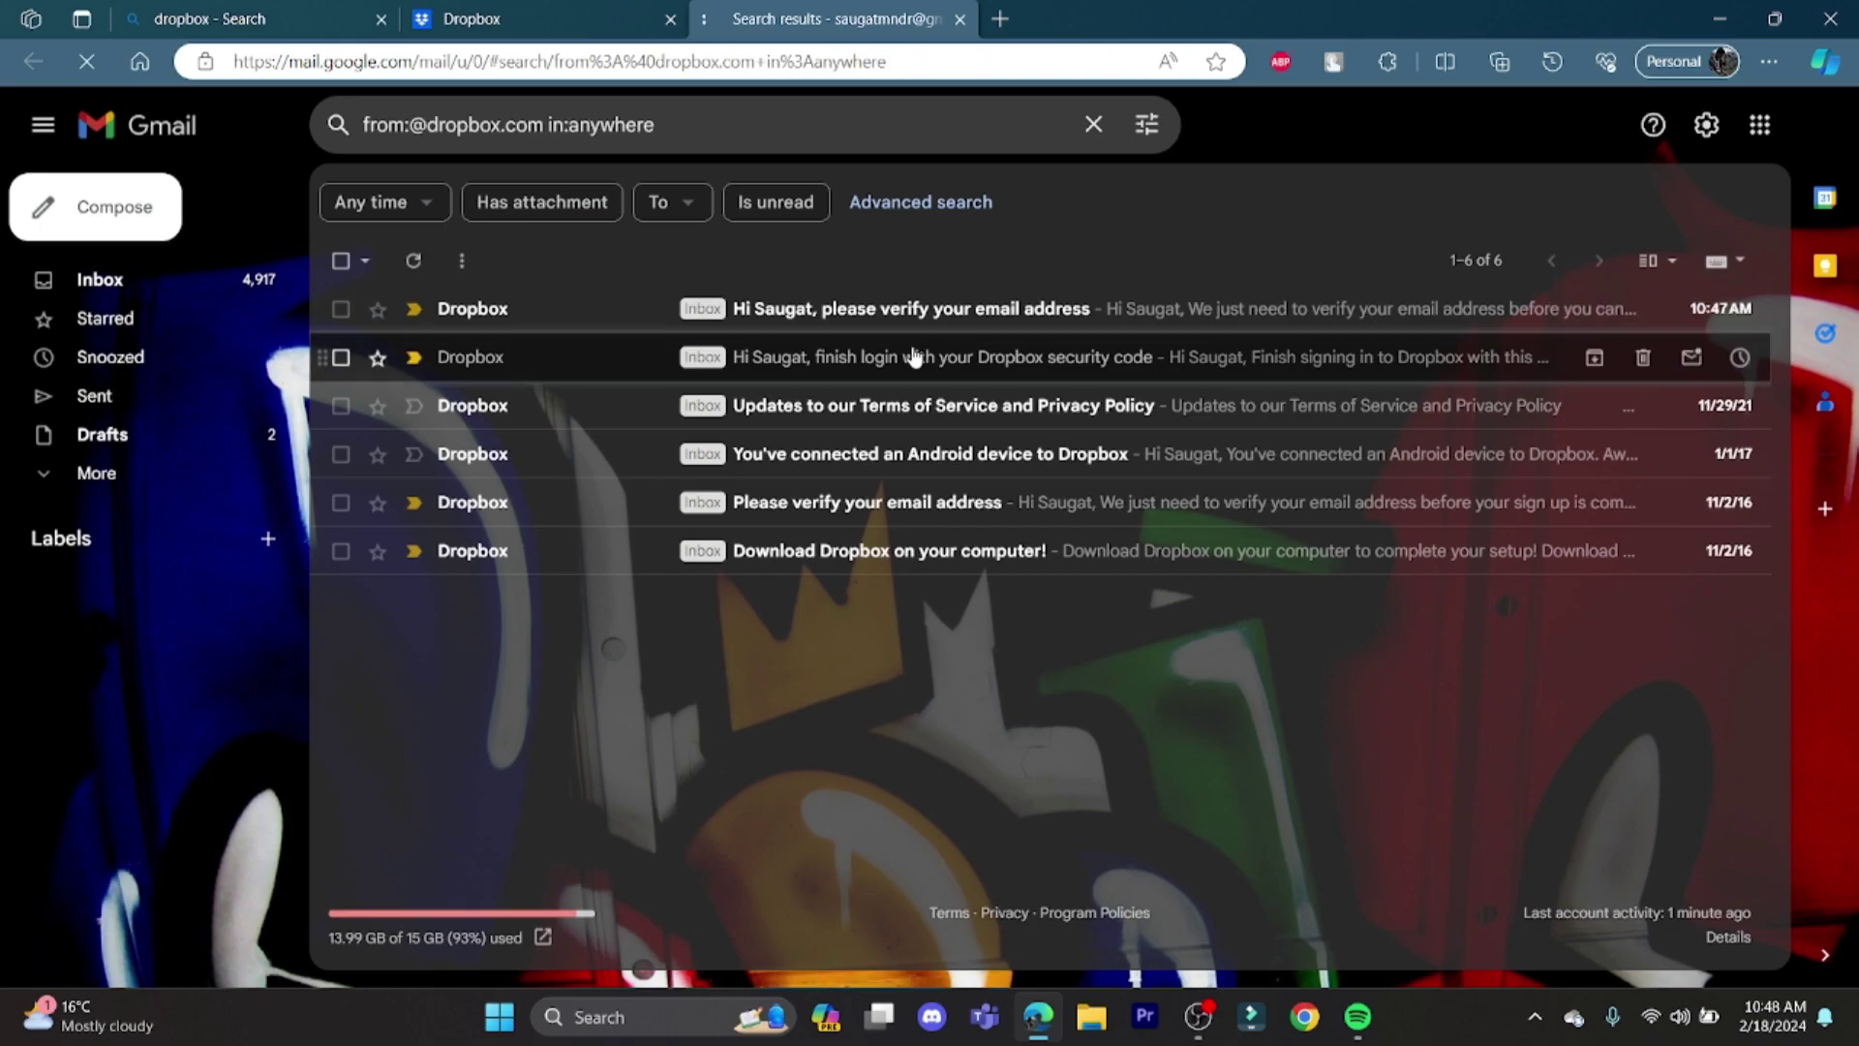
Open Dropbox's verification email in Gmail, then close that Gmail tab
{"action": "left_click", "coordinate": [912, 309]}
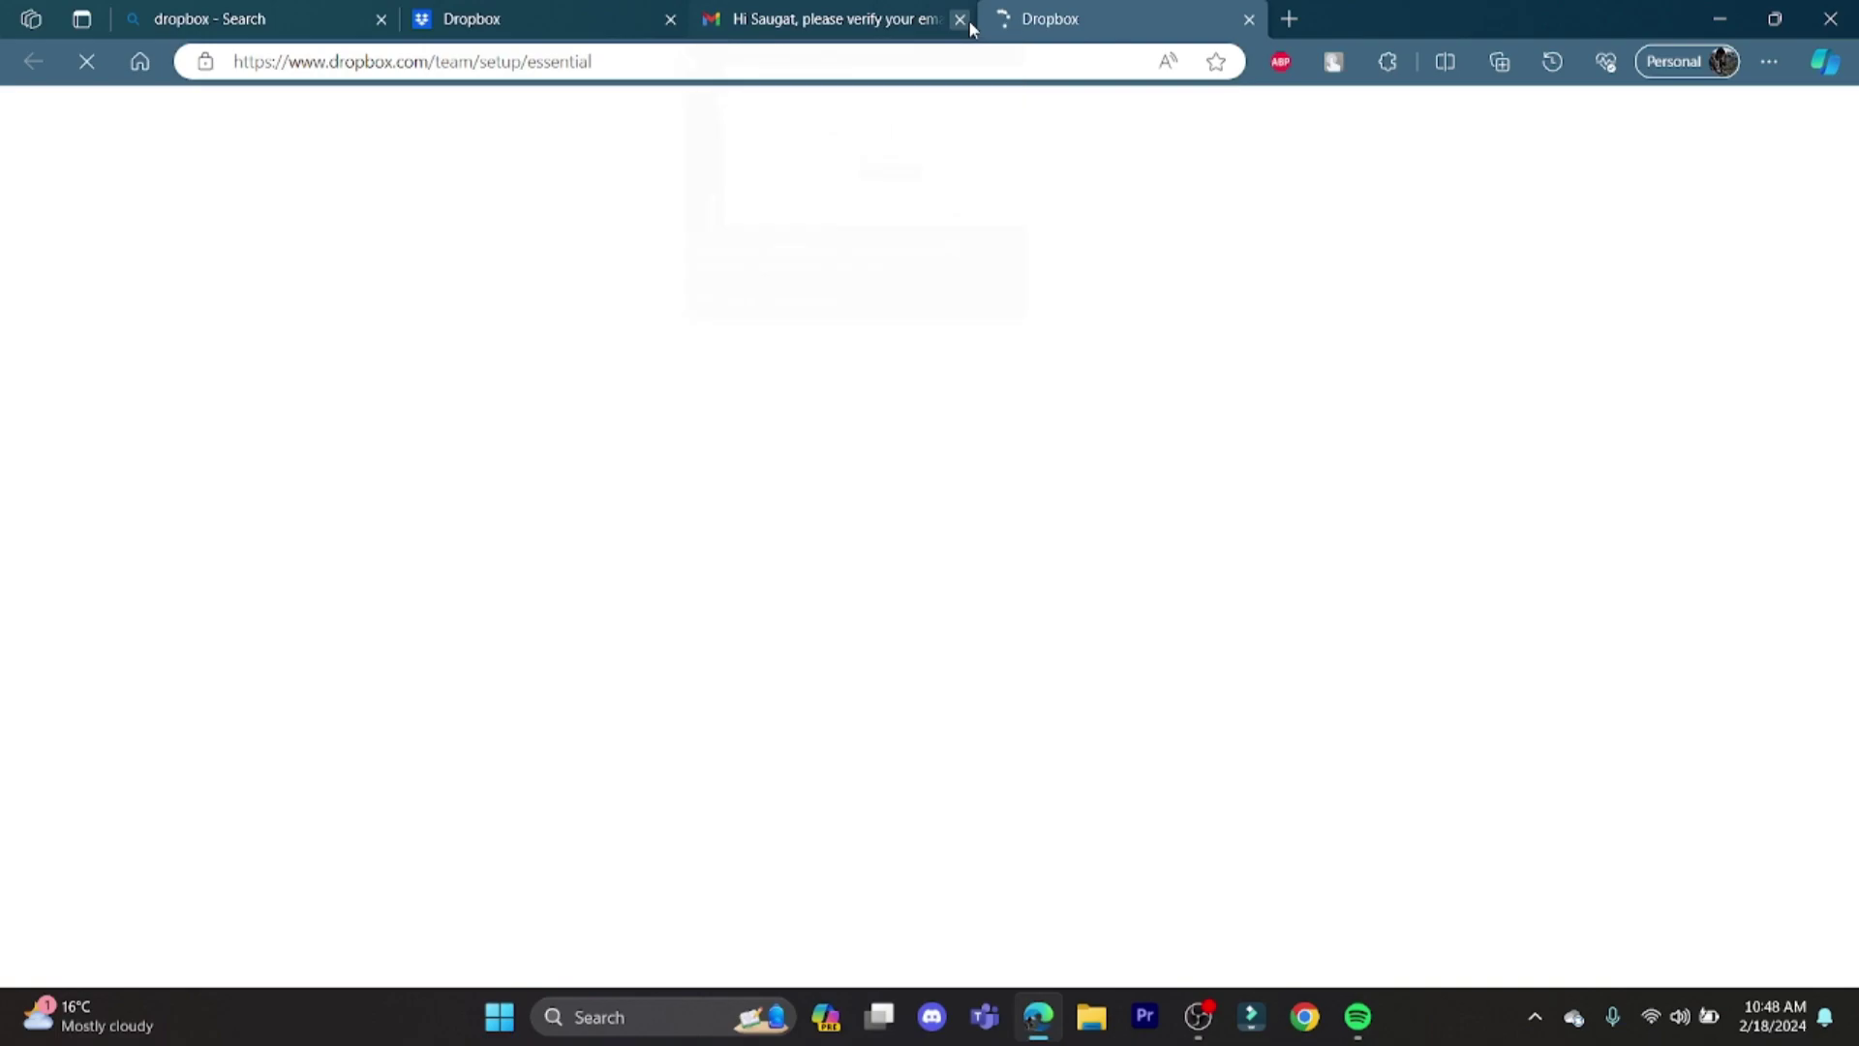
{"action": "left_click", "coordinate": [961, 19]}
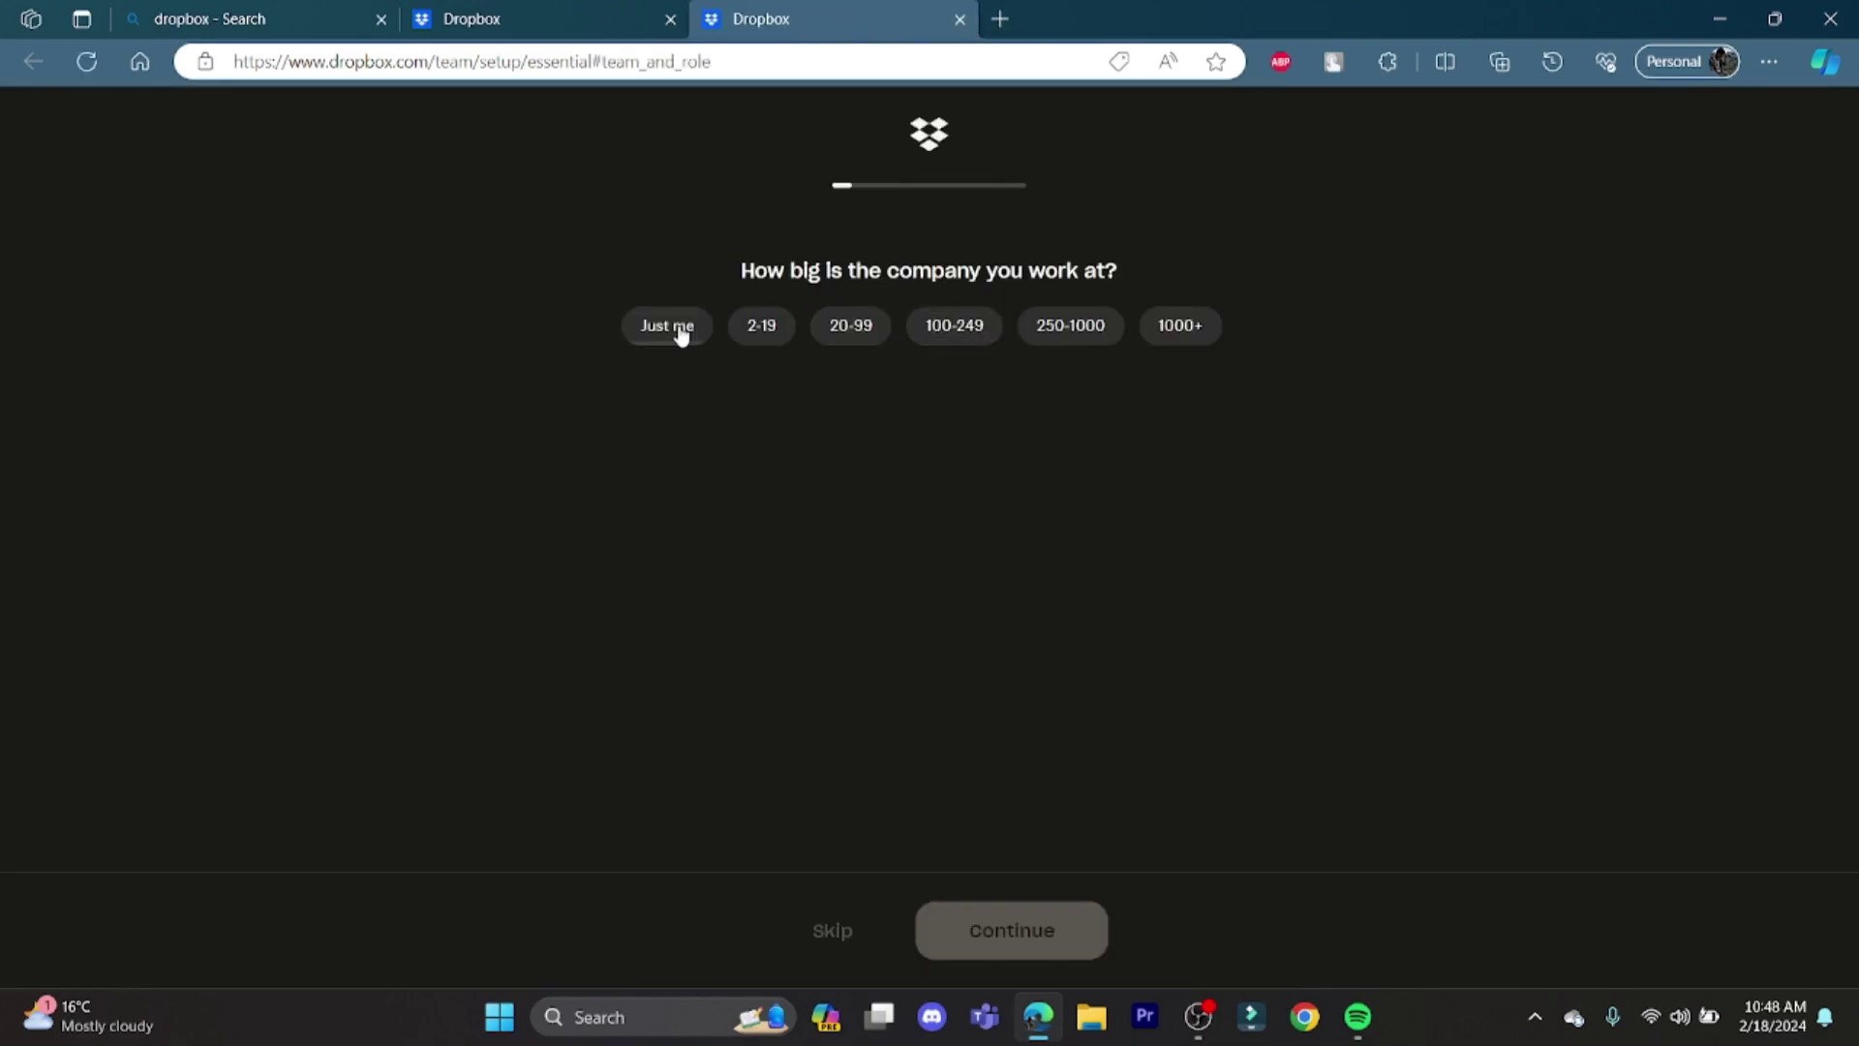
Answer 2-19 employees, Marketing industry, Marketing work and Team member role, then continue
{"action": "left_click", "coordinate": [757, 345]}
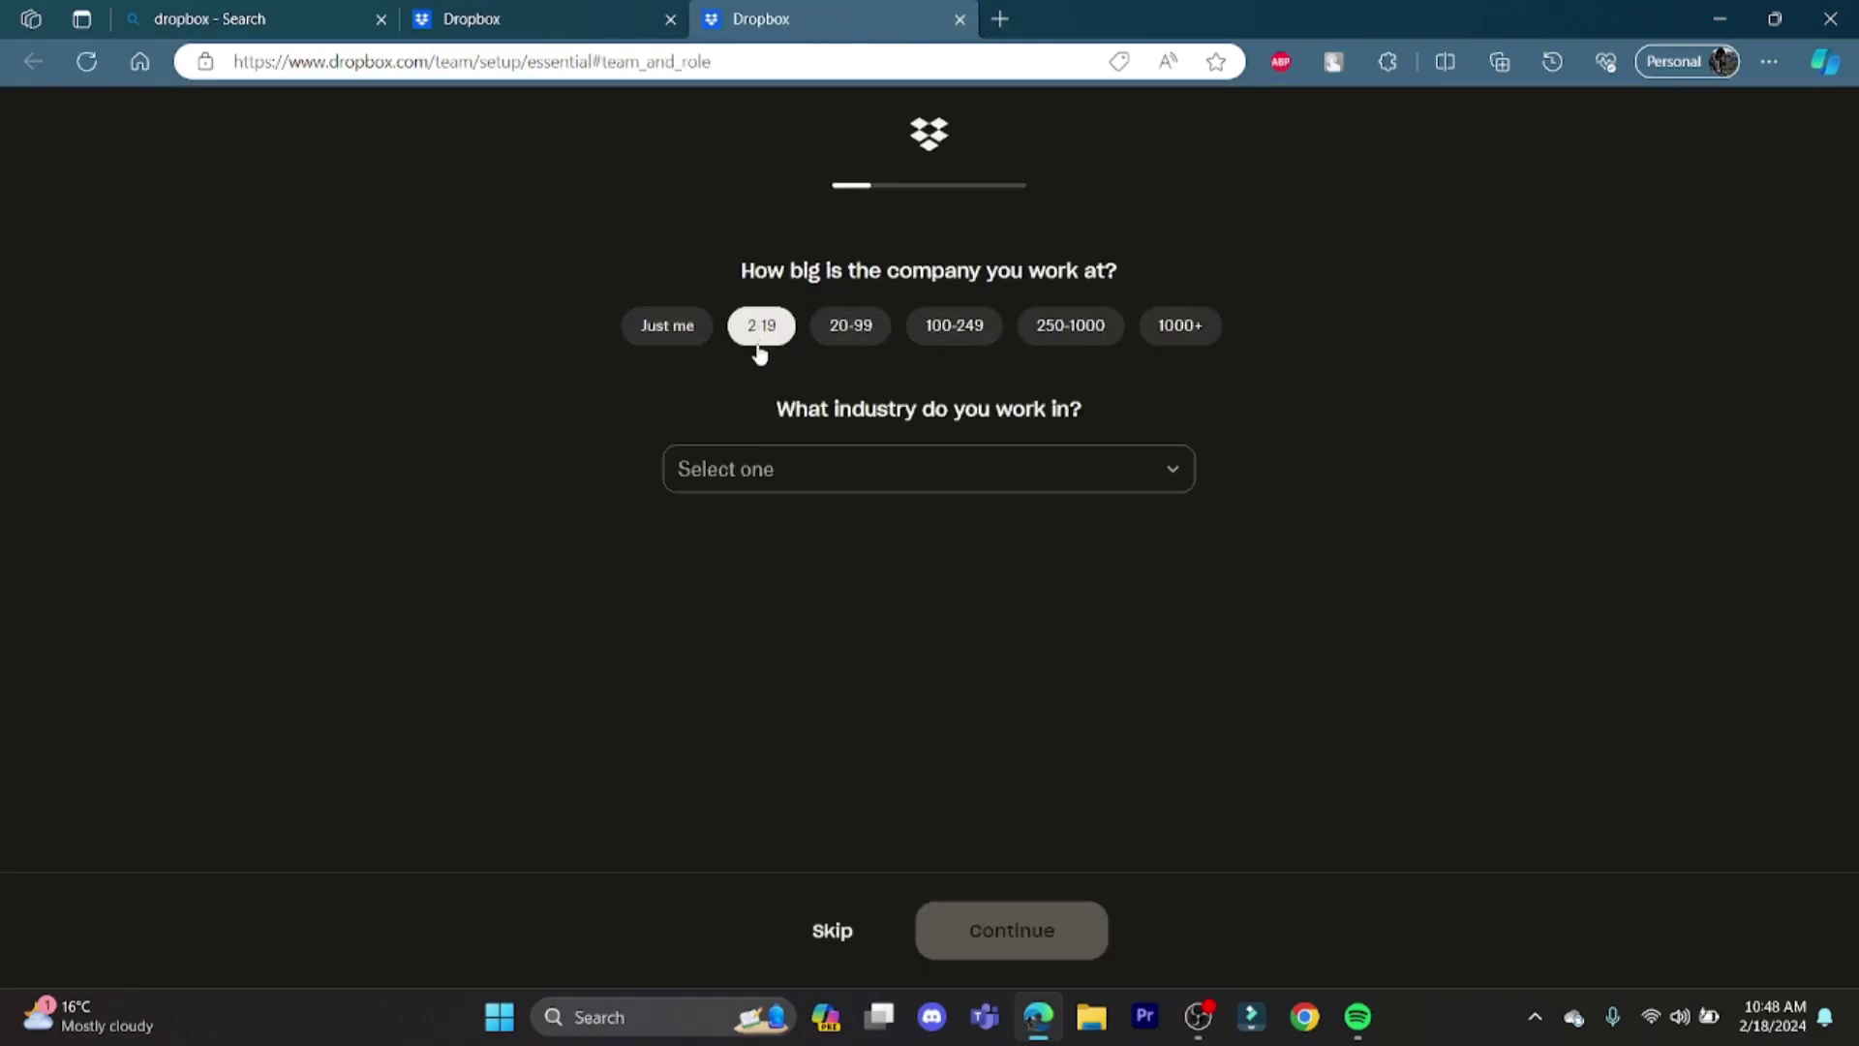
{"action": "left_click", "coordinate": [1119, 473]}
{"action": "scroll", "coordinate": [922, 683], "scroll_direction": "down", "scroll_amount": 1}
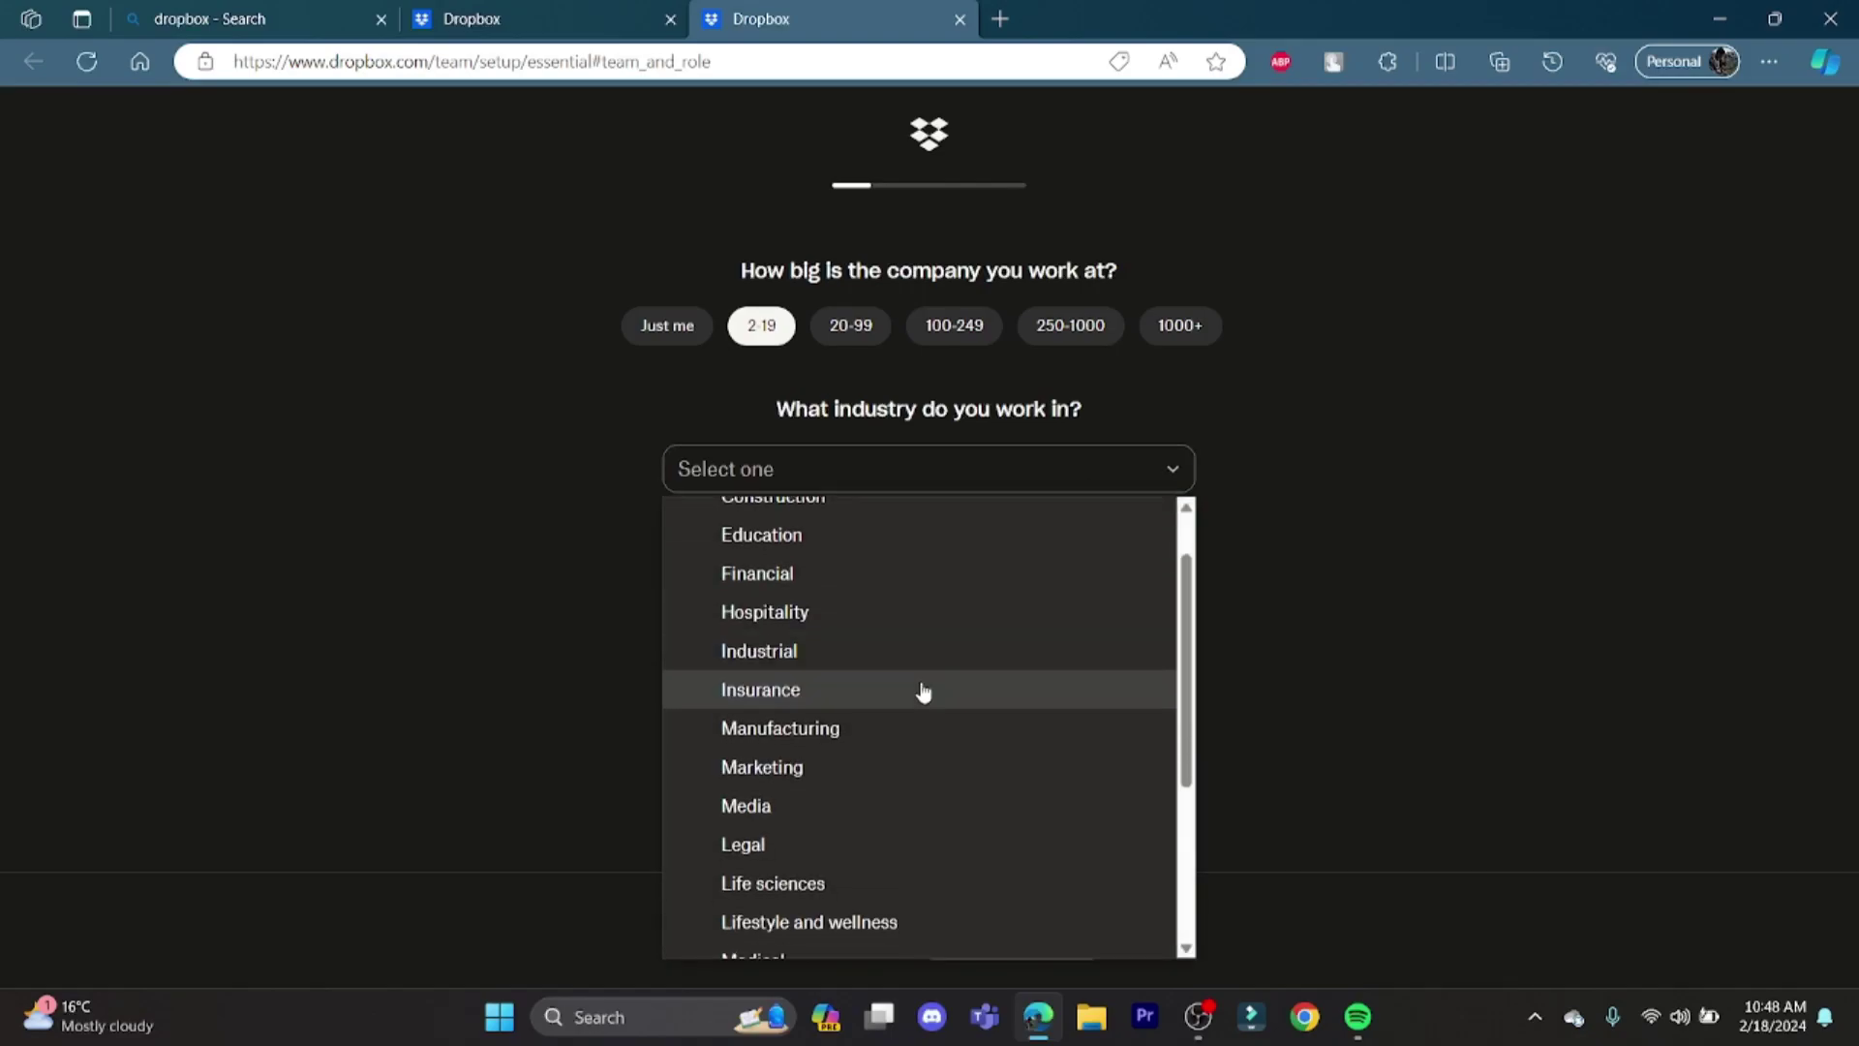
{"action": "scroll", "coordinate": [918, 680], "scroll_direction": "down", "scroll_amount": 1}
{"action": "scroll", "coordinate": [808, 647], "scroll_direction": "down", "scroll_amount": 1}
{"action": "left_click", "coordinate": [803, 628]}
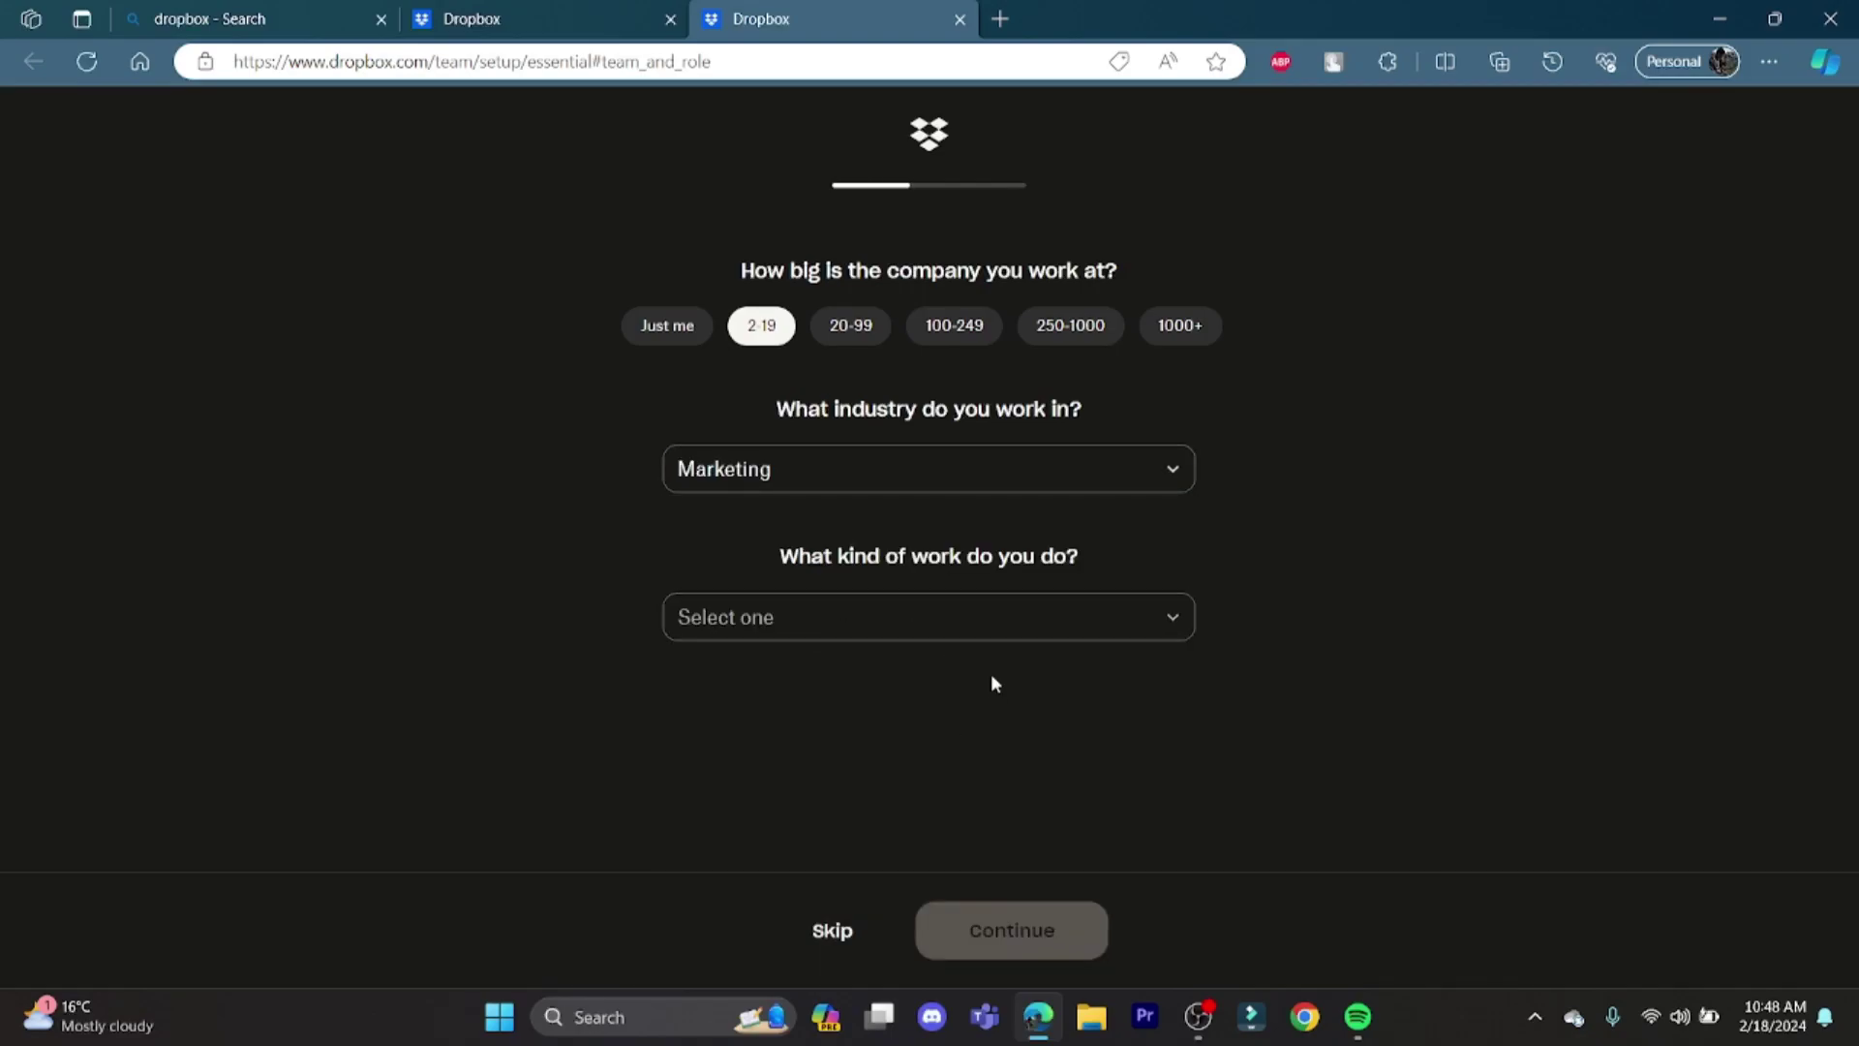
{"action": "left_click", "coordinate": [1001, 616]}
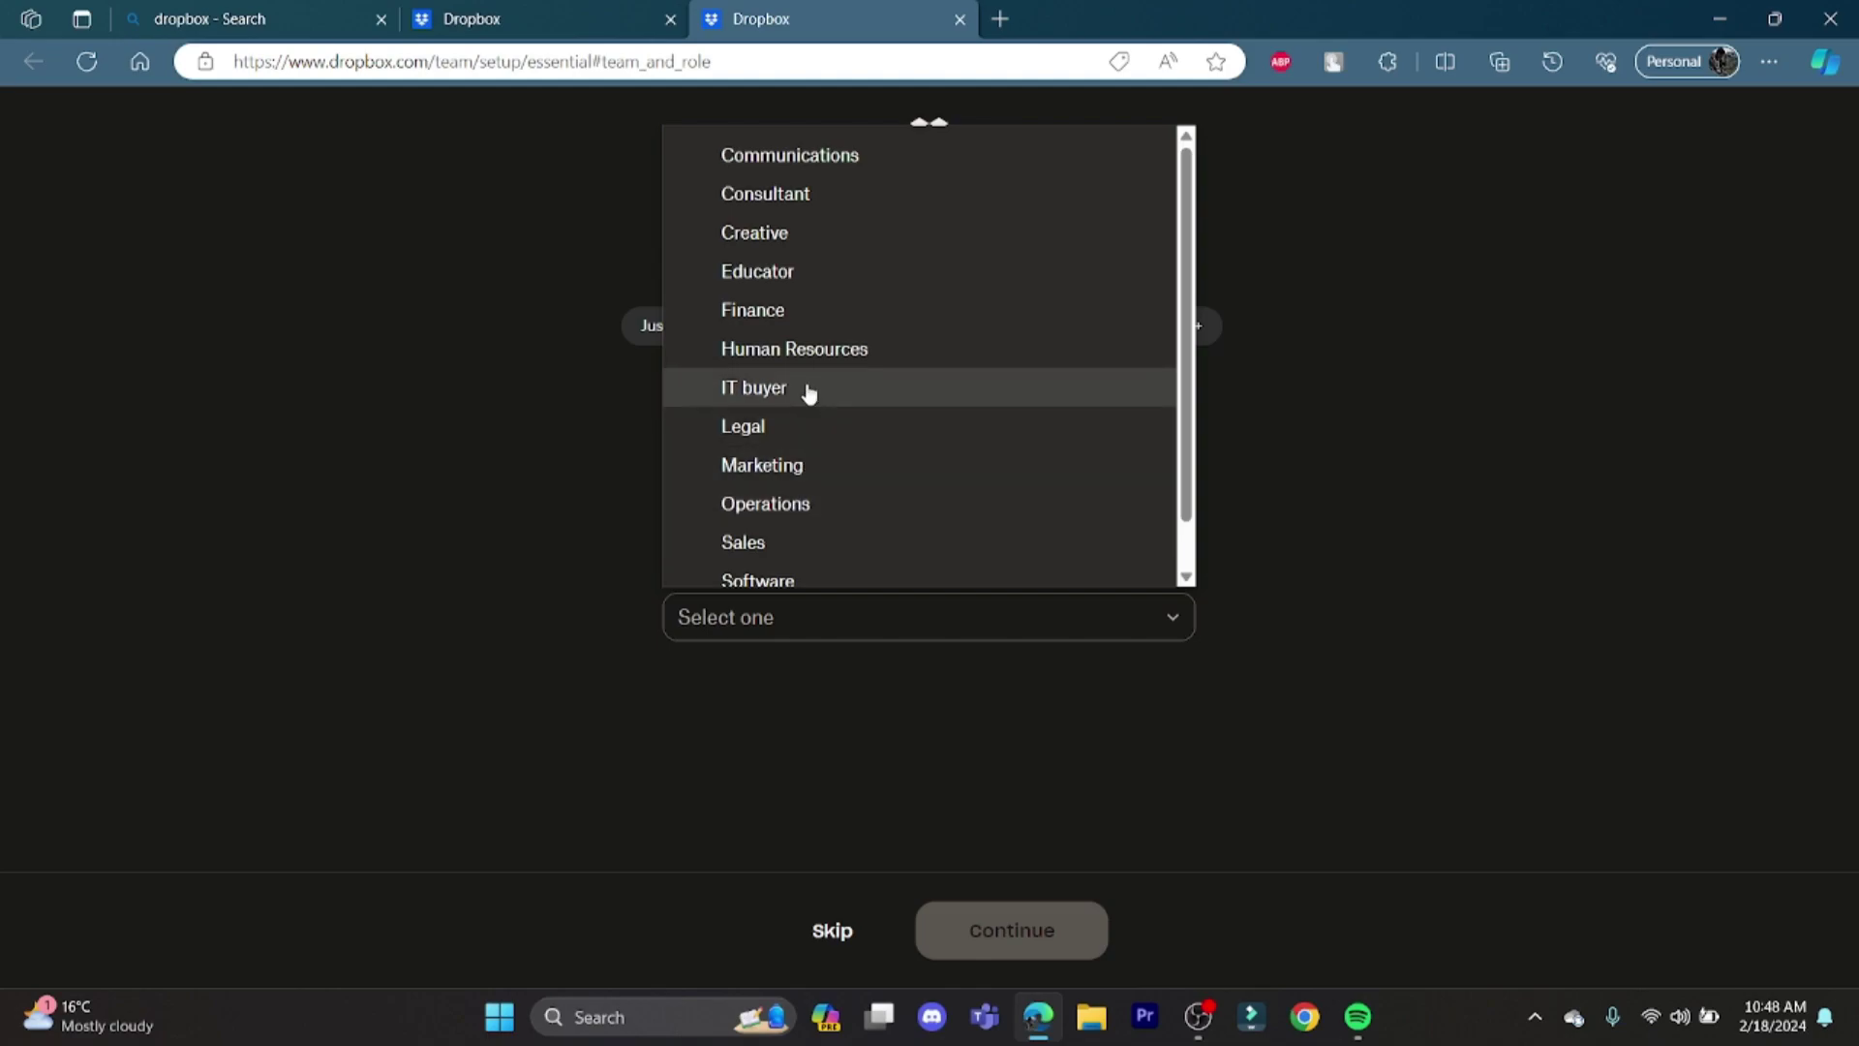
{"action": "left_click", "coordinate": [770, 466]}
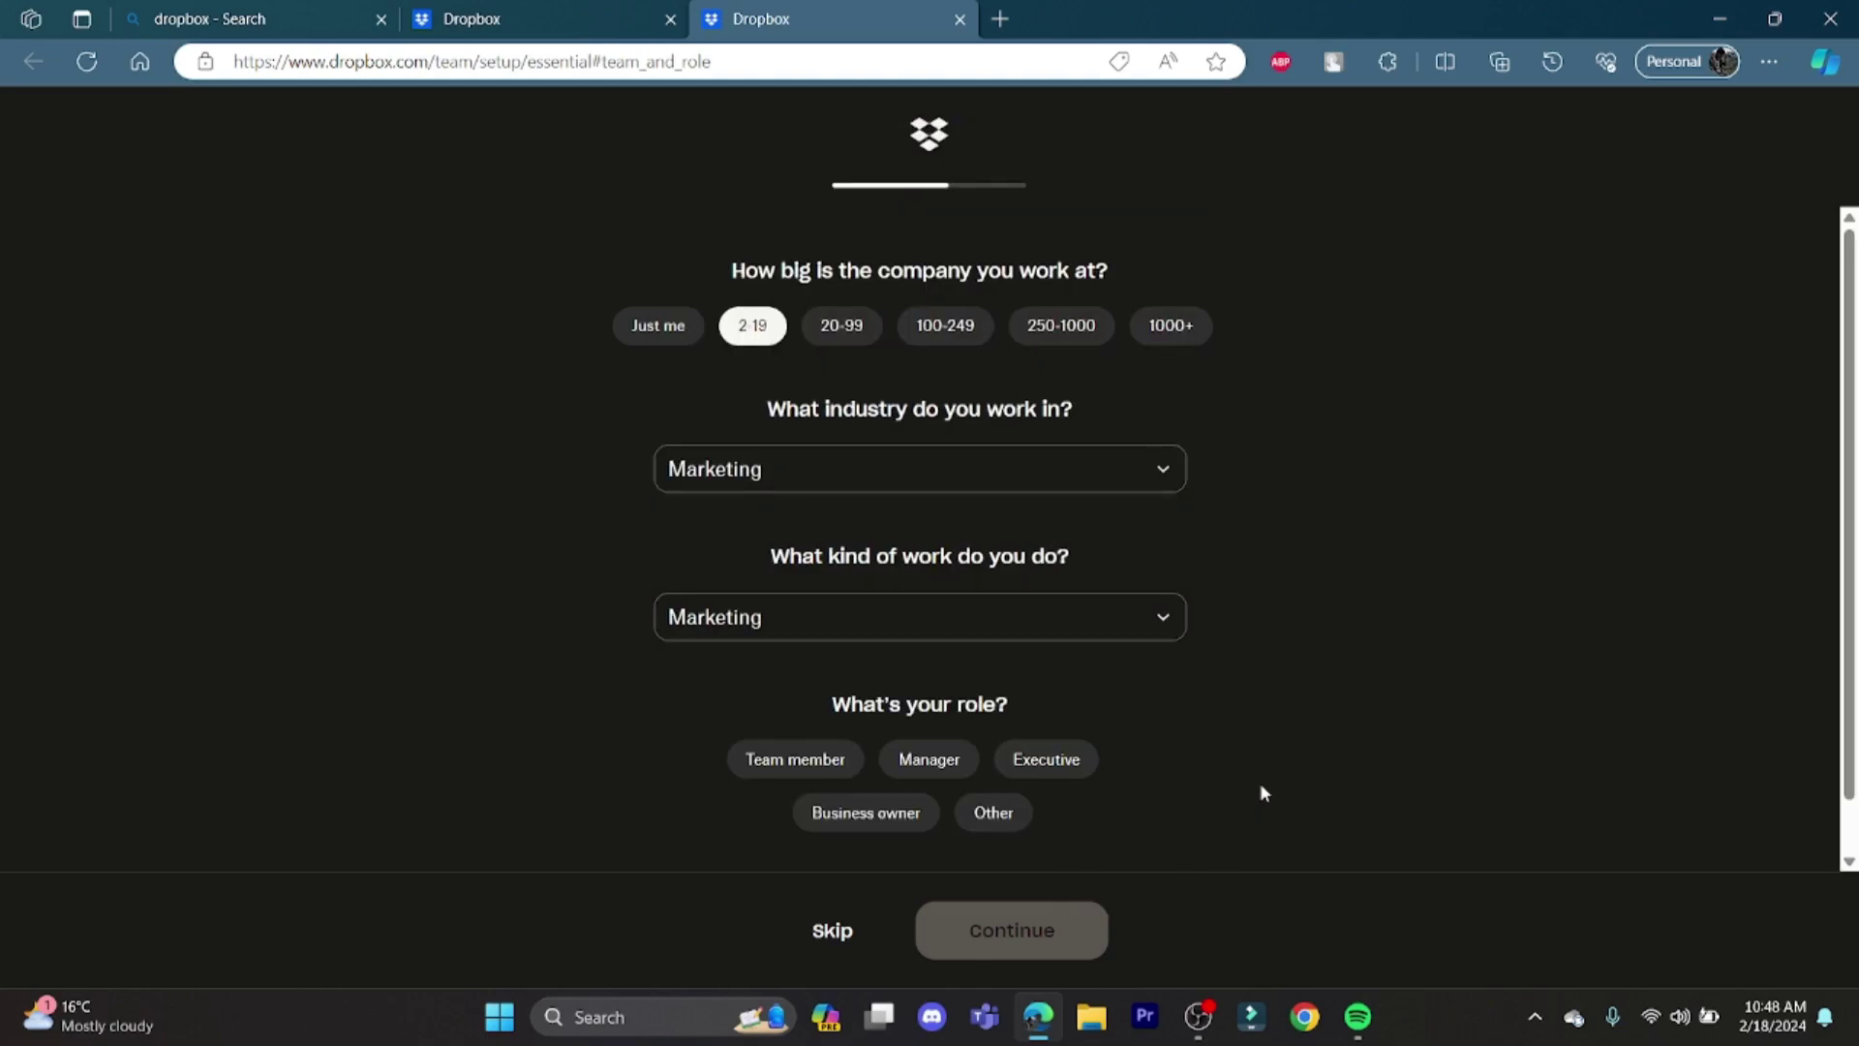
{"action": "scroll", "coordinate": [1261, 793], "scroll_direction": "down", "scroll_amount": 1}
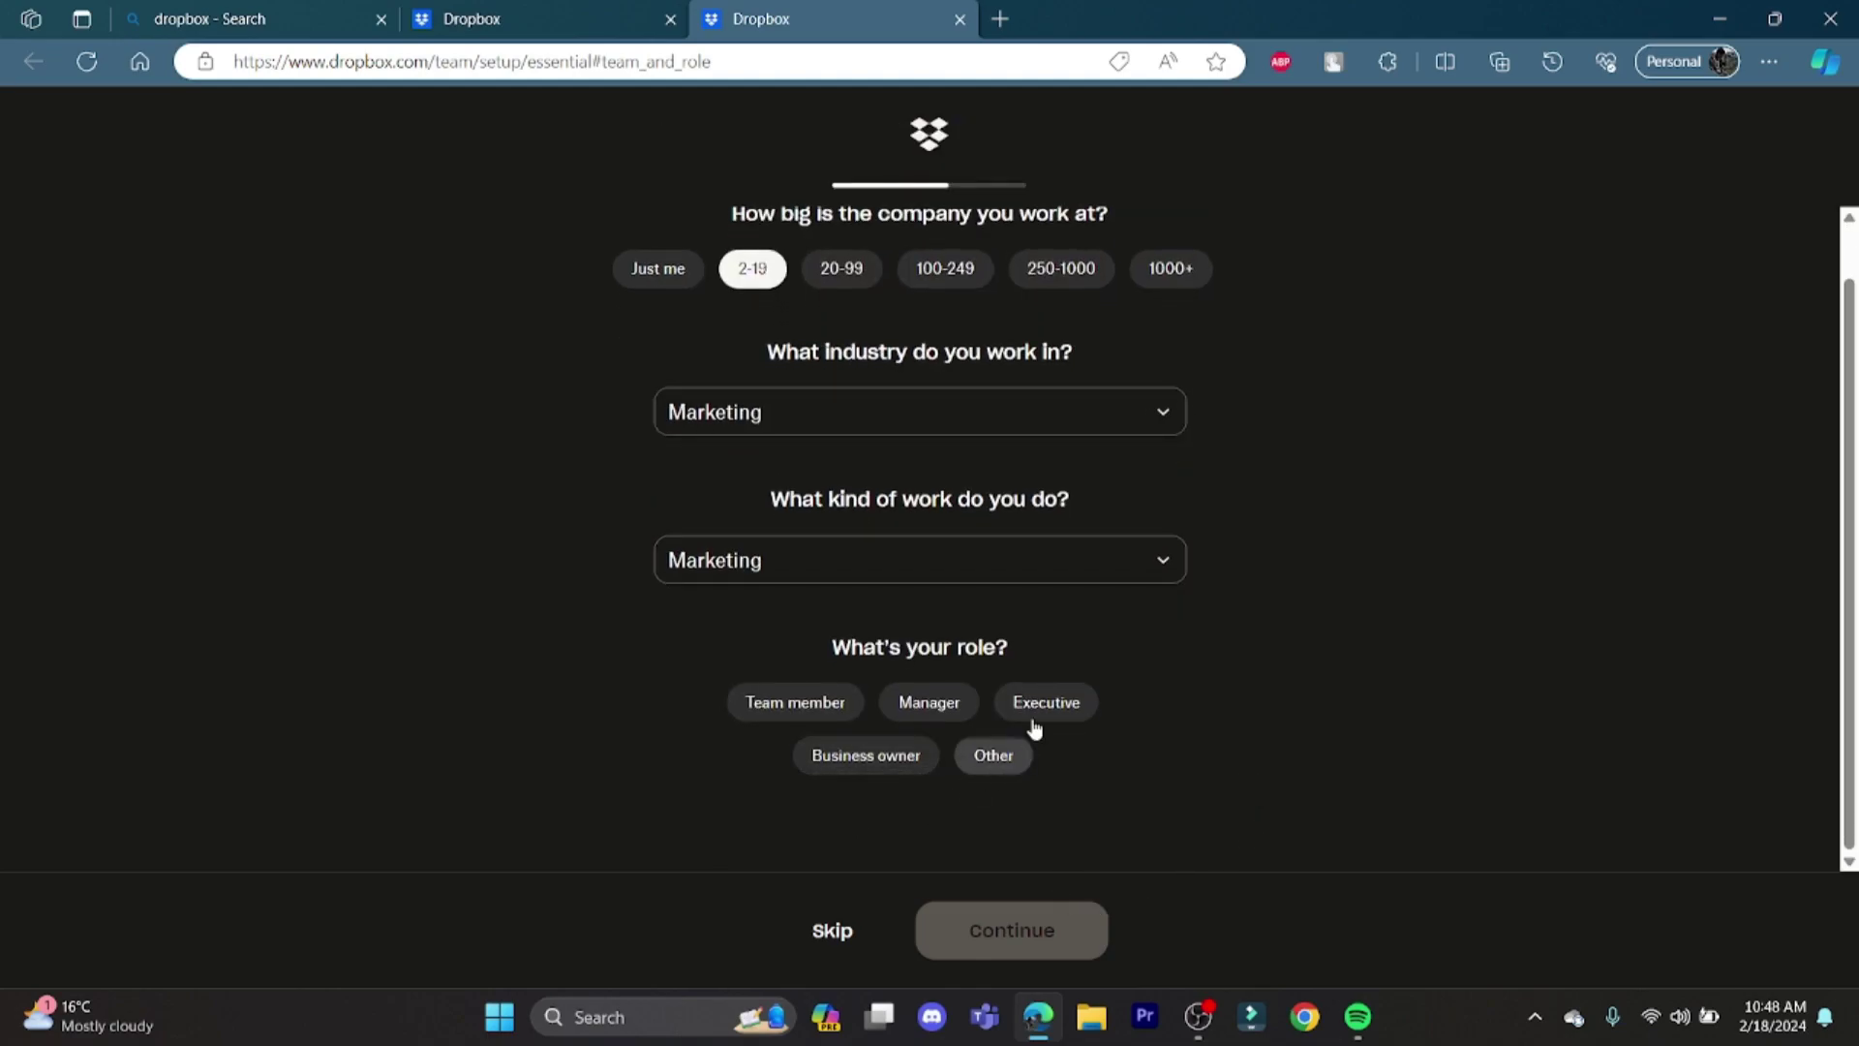
{"action": "left_click", "coordinate": [808, 709]}
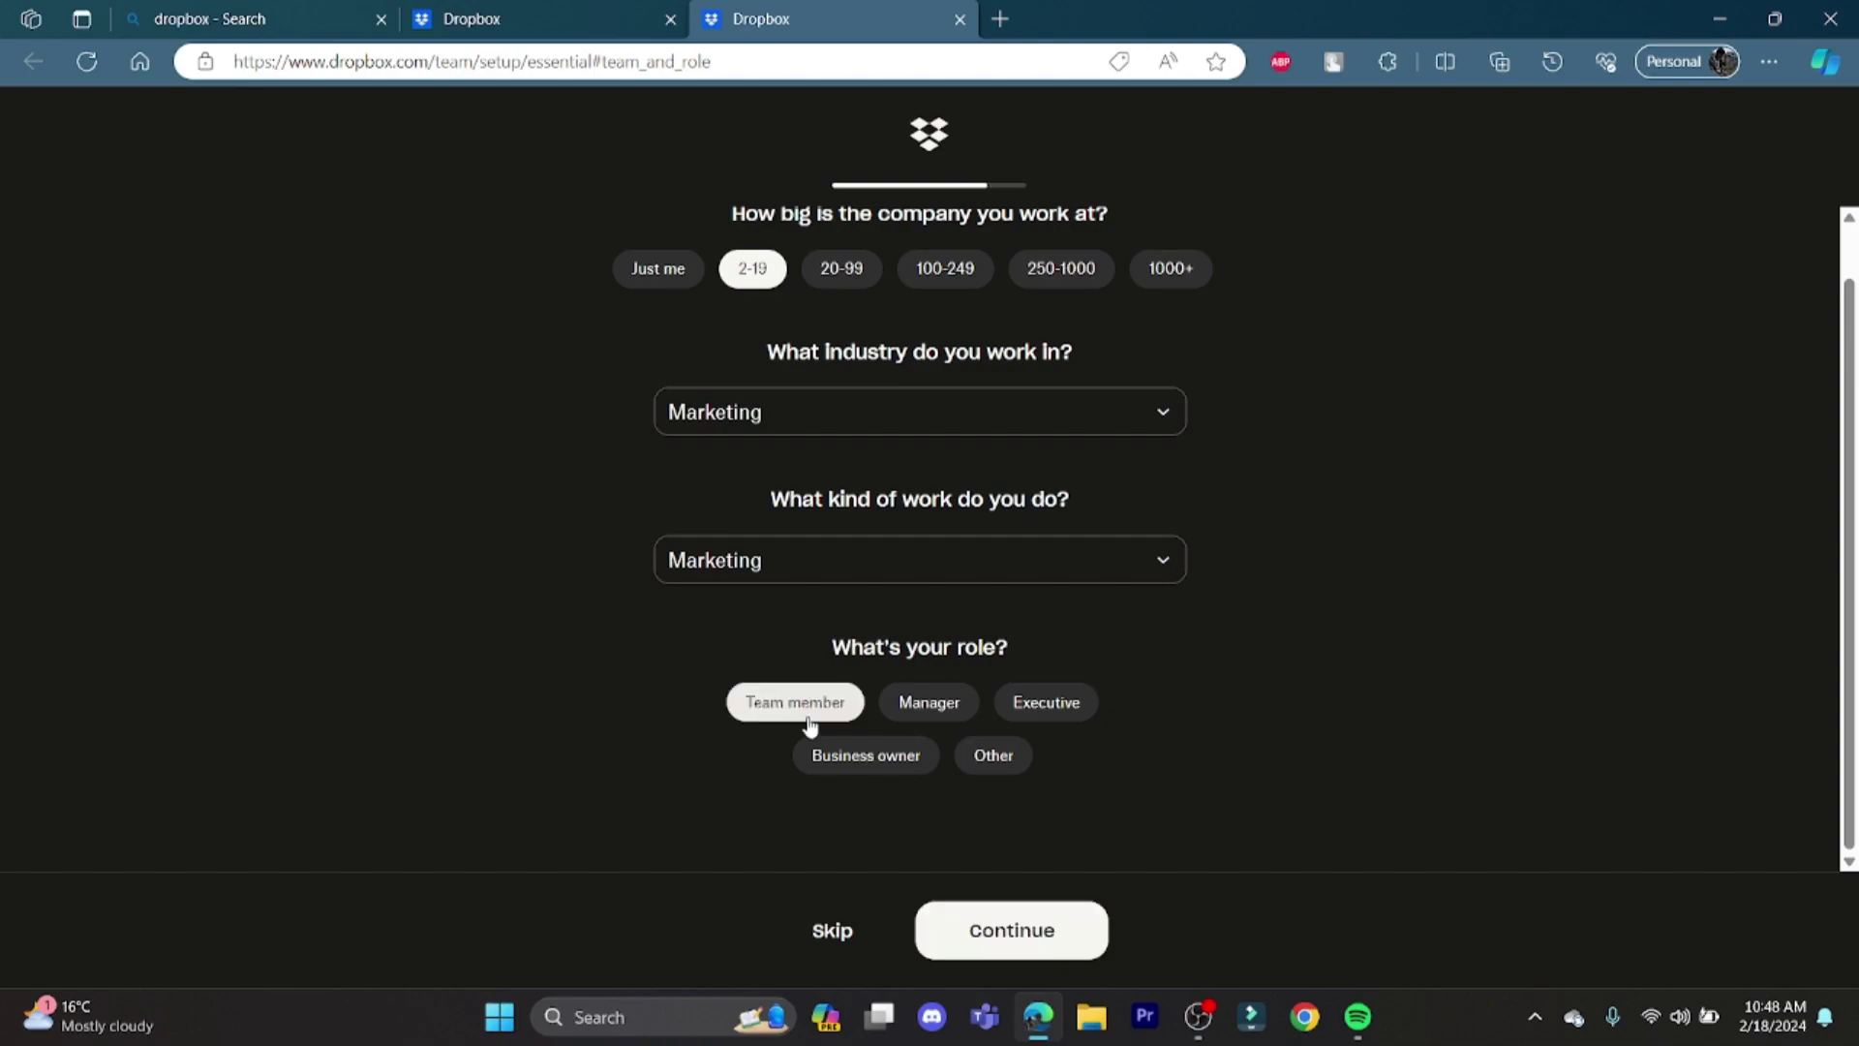
{"action": "left_click", "coordinate": [971, 925]}
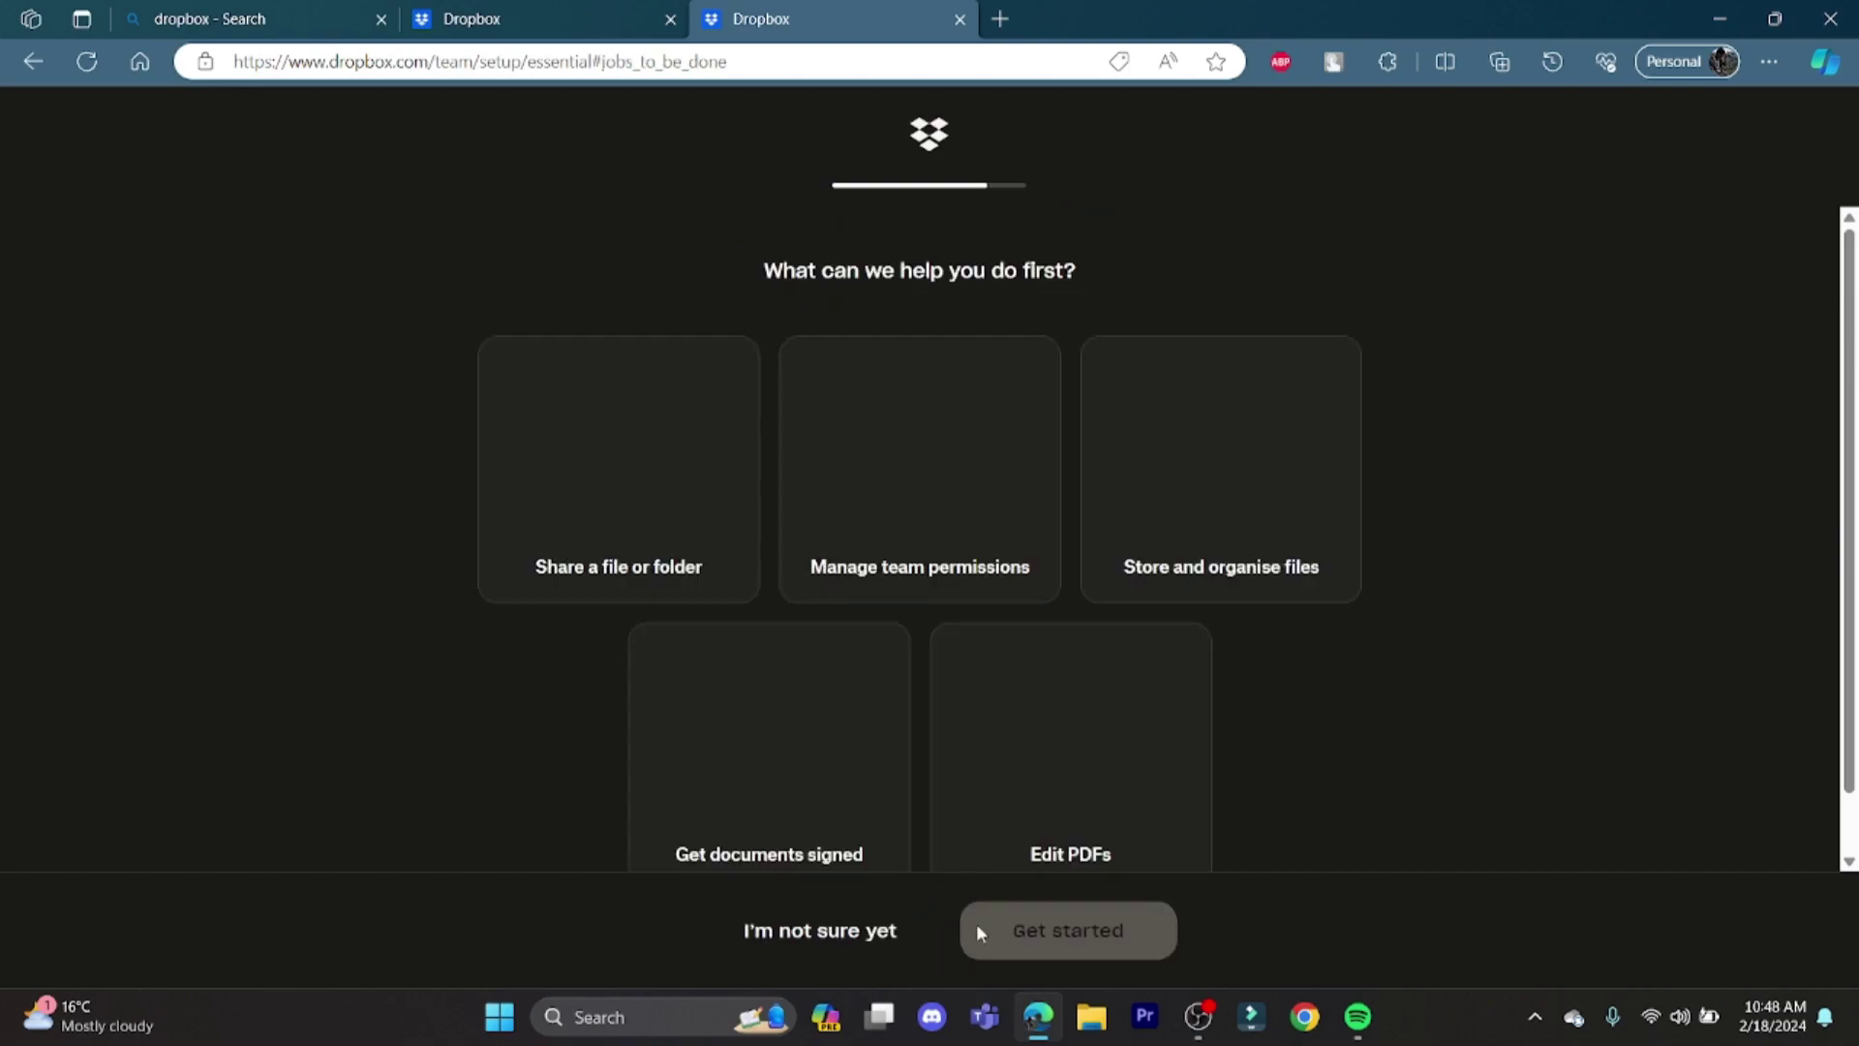
Select 'Share a file or folder' as the first task after briefly trying 'Store and organise files'
{"action": "left_click", "coordinate": [512, 523]}
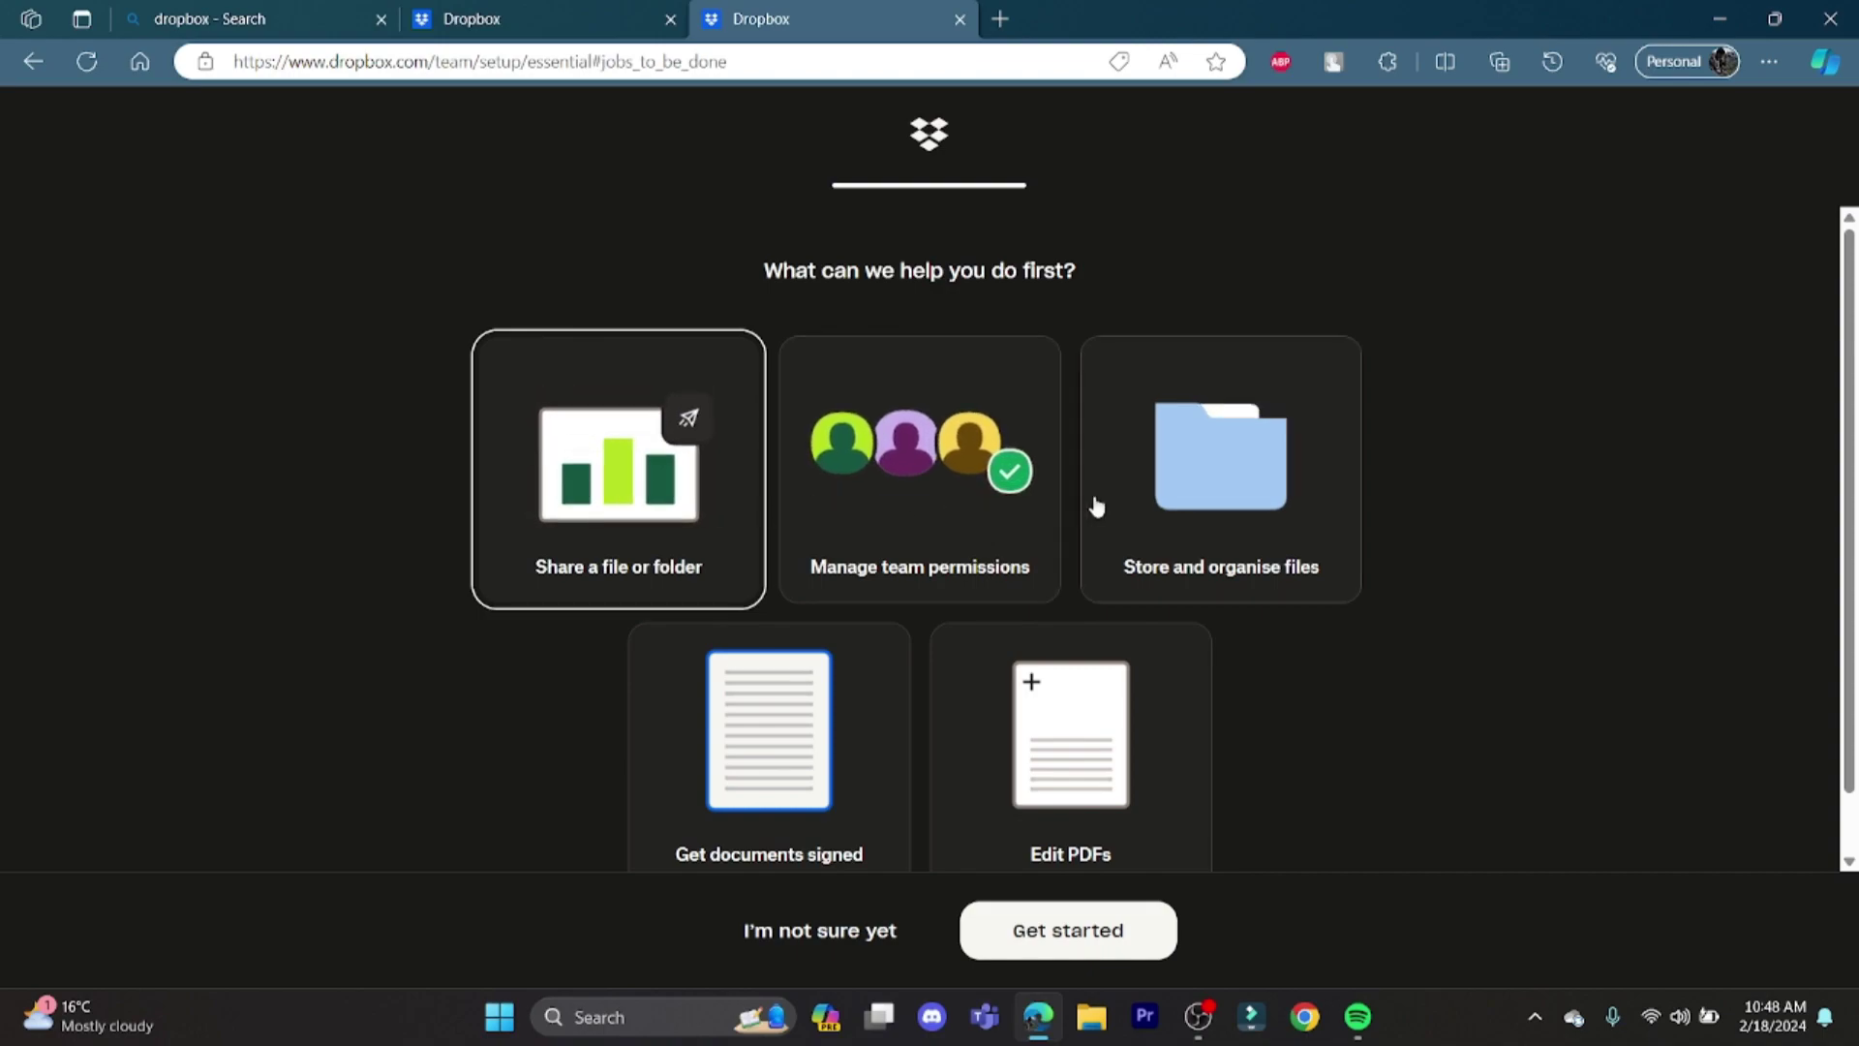
{"action": "left_click", "coordinate": [1174, 495]}
{"action": "left_click", "coordinate": [668, 504]}
{"action": "scroll", "coordinate": [668, 503], "scroll_direction": "down", "scroll_amount": 1}
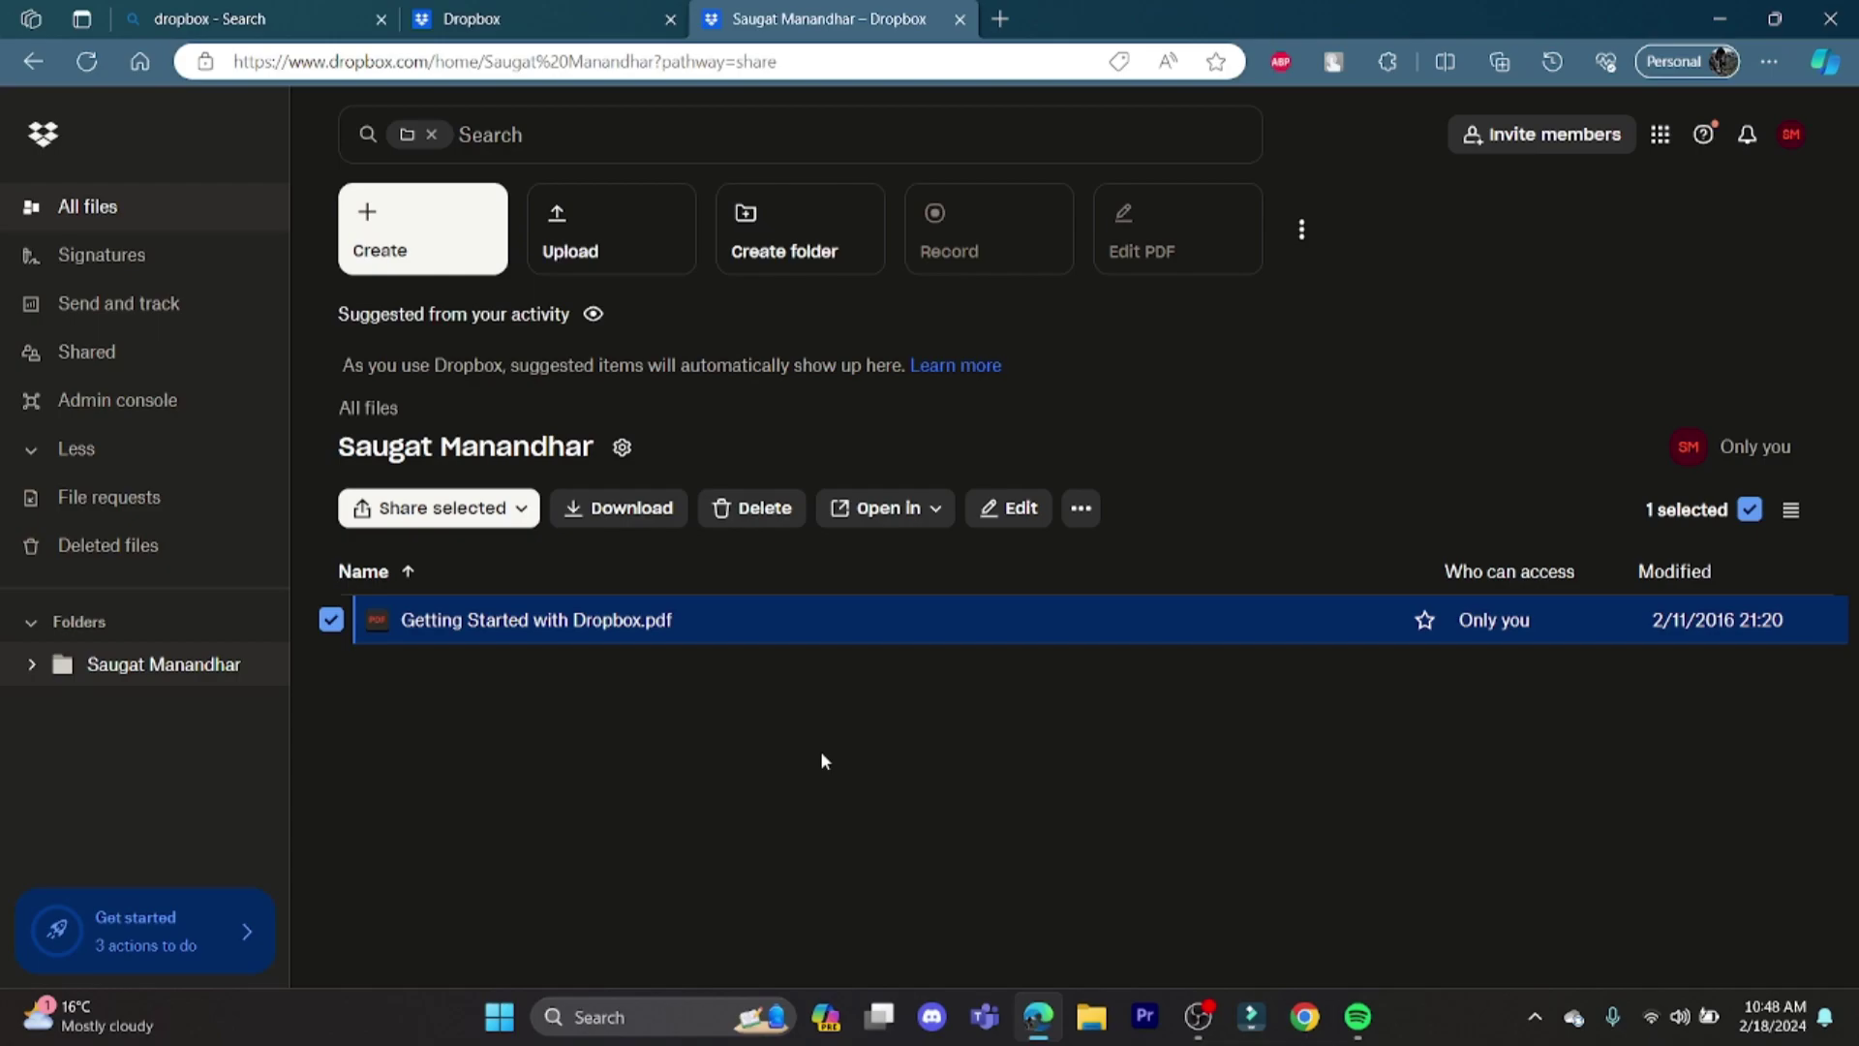
Minimize the Edge window to reveal the mountain-wallpaper desktop
{"action": "left_click", "coordinate": [1721, 19]}
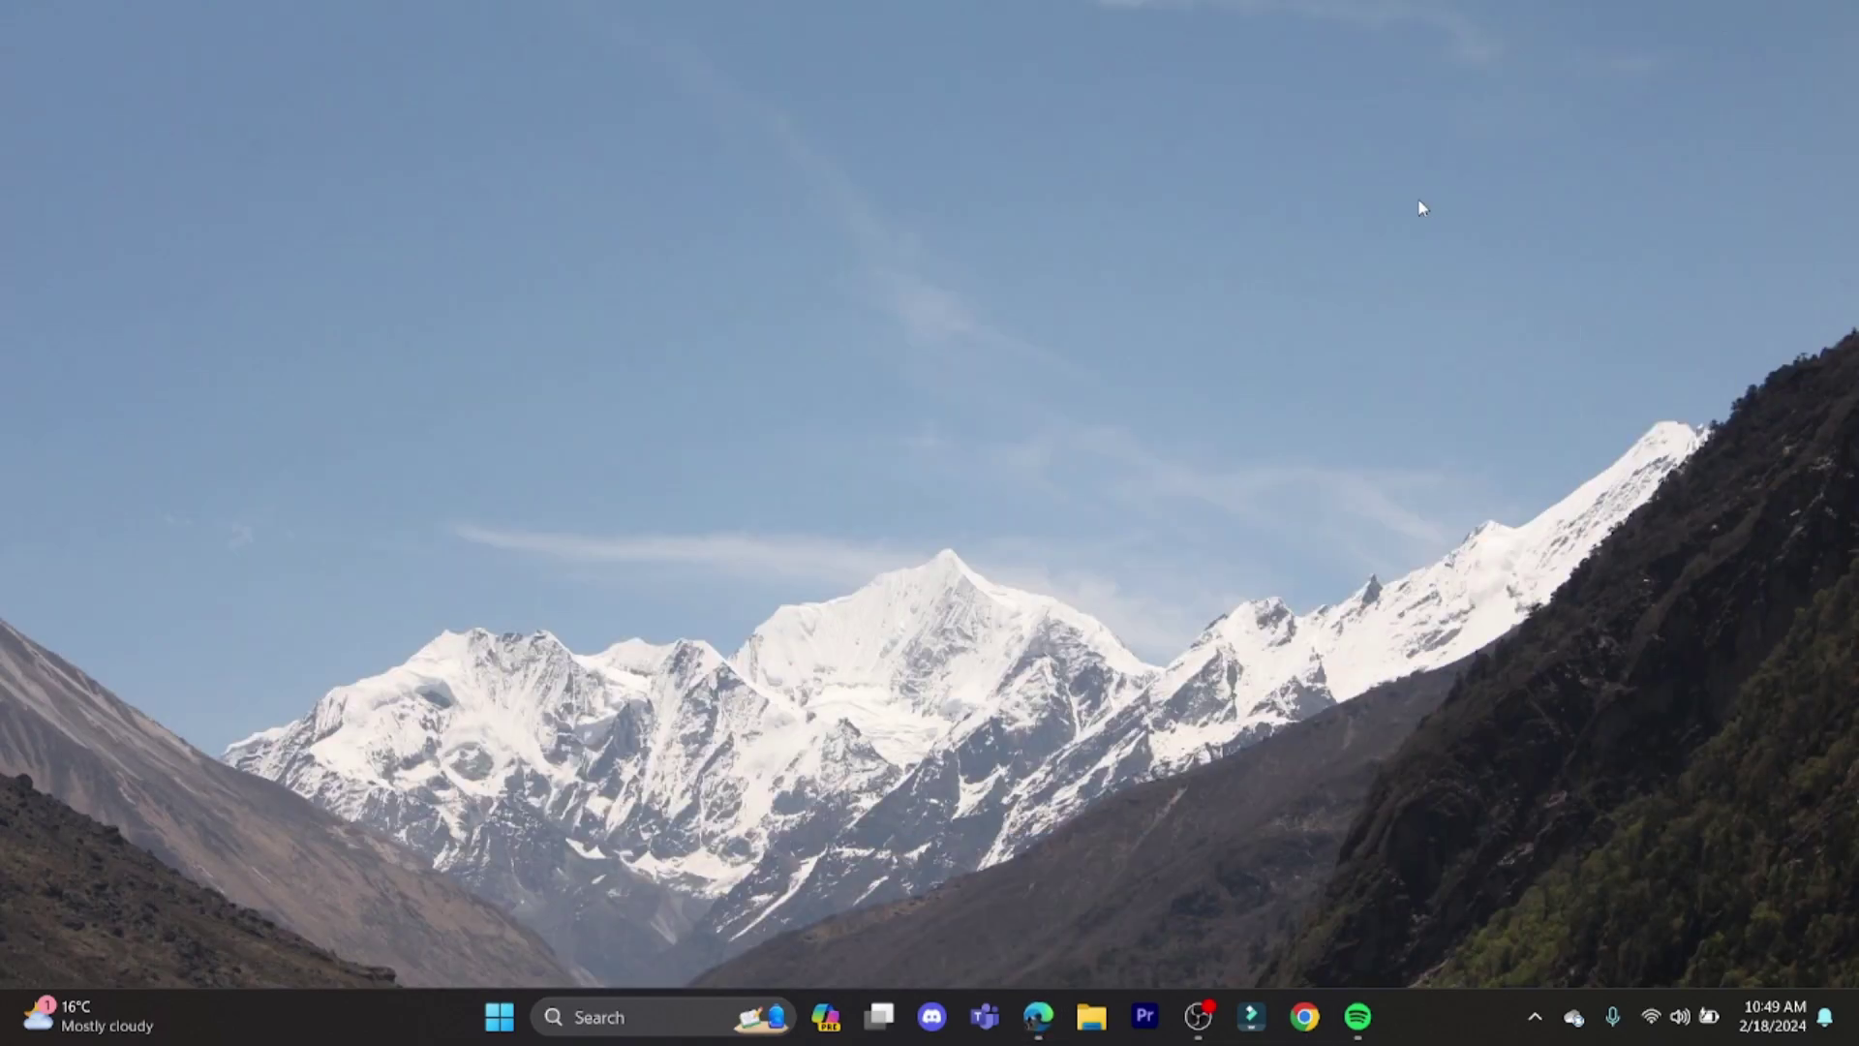